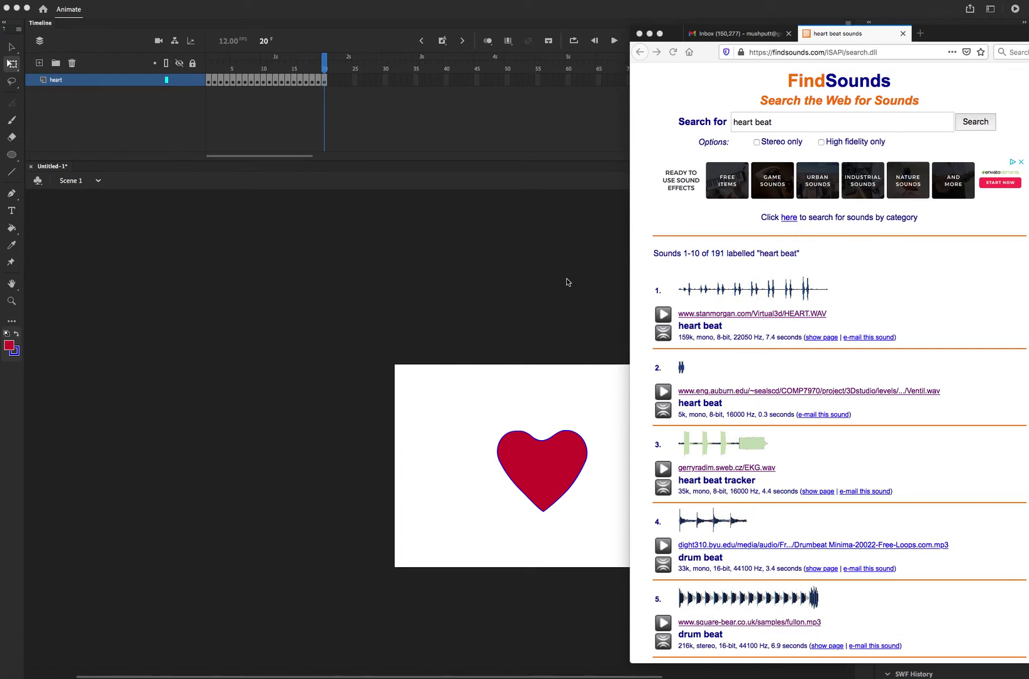
Test-play the heart animation in Animate, then close the preview
{"action": "left_click", "coordinate": [544, 284]}
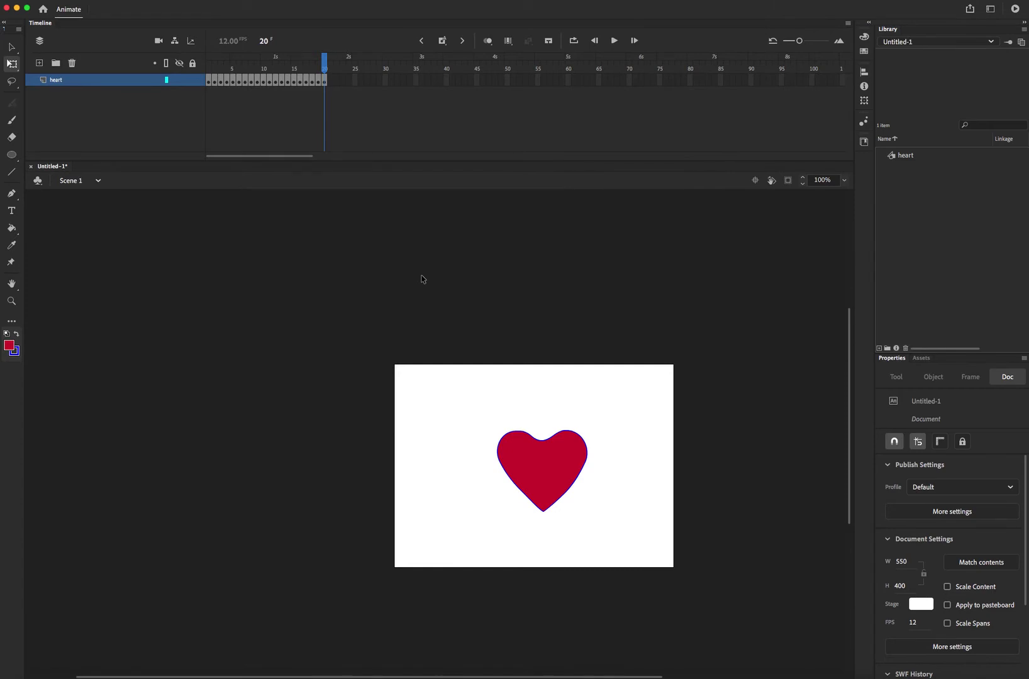
{"action": "key", "text": "super+Return"}
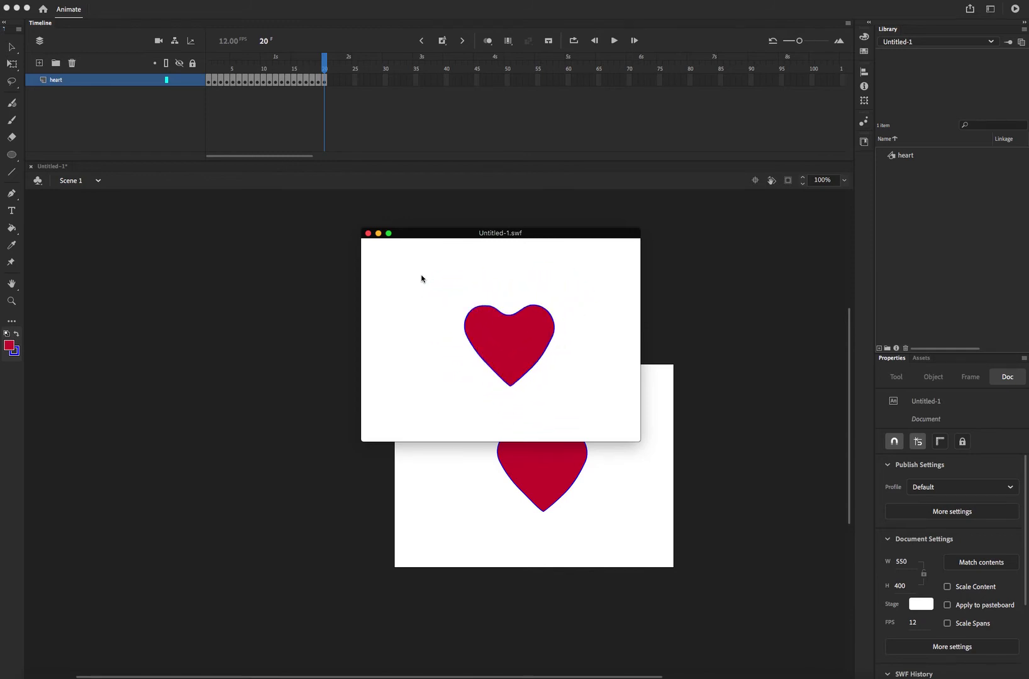
{"action": "left_click", "coordinate": [368, 233]}
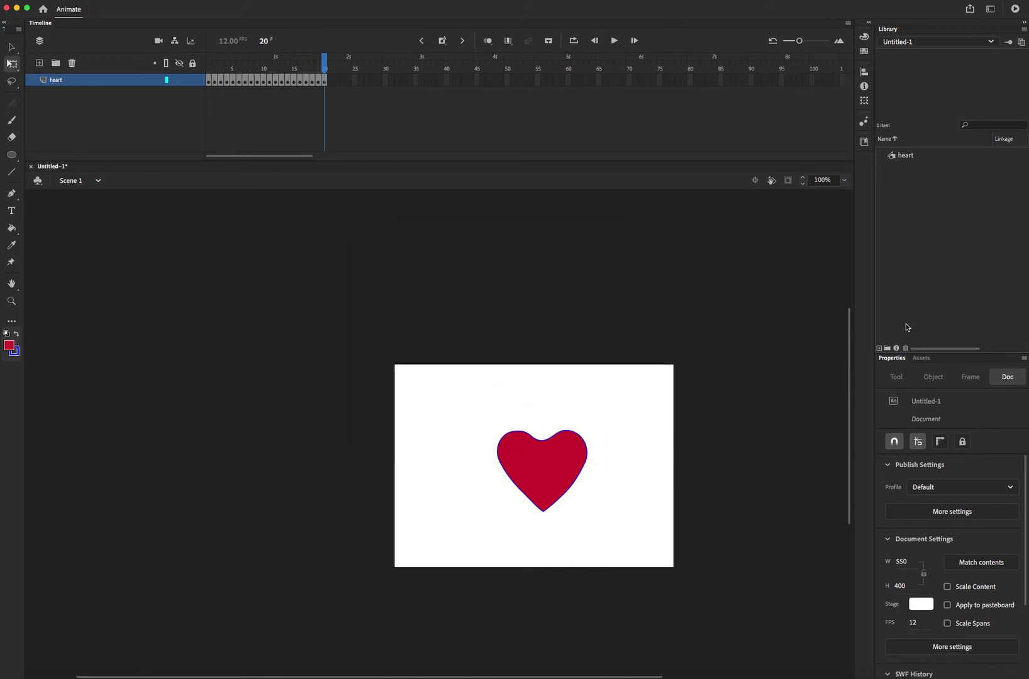
Back in the browser, strip the search path from the address to reach the FindSounds home page
{"action": "key", "text": "super+Tab"}
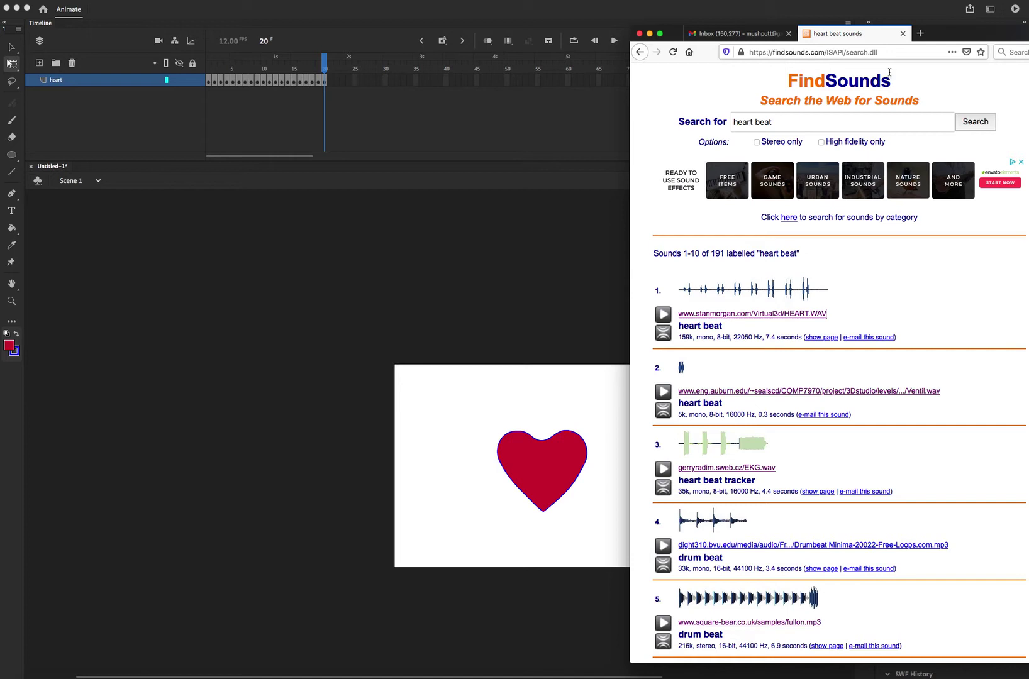
{"action": "left_click", "coordinate": [900, 53]}
{"action": "left_click", "coordinate": [911, 53]}
{"action": "left_click_drag", "start_coordinate": [906, 52], "coordinate": [826, 56]}
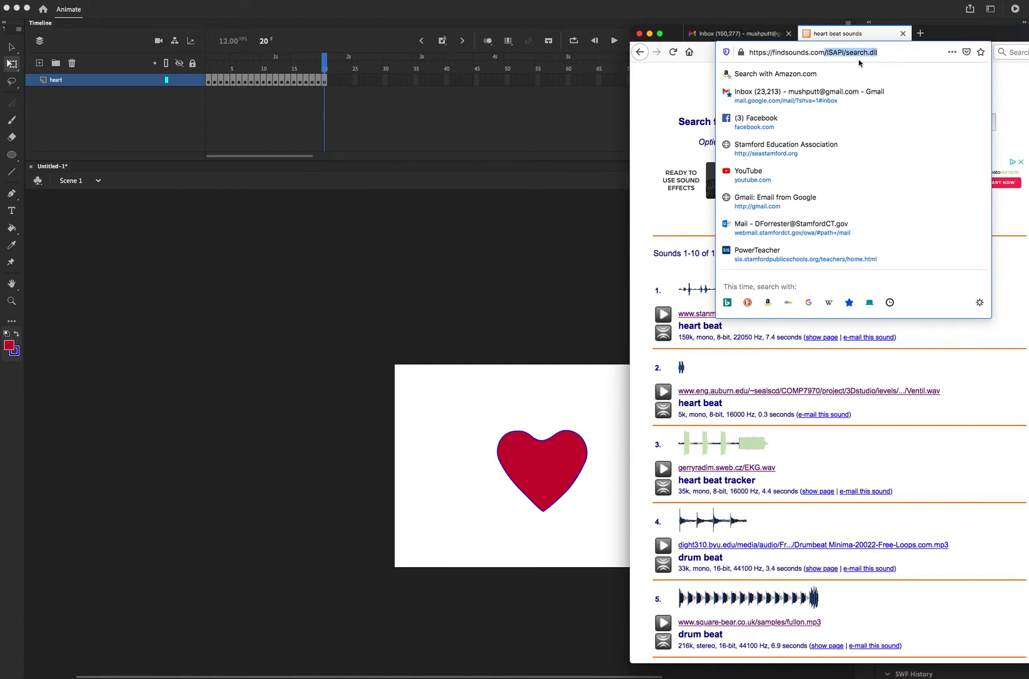
{"action": "key", "text": "BackSpace"}
{"action": "key", "text": "Return"}
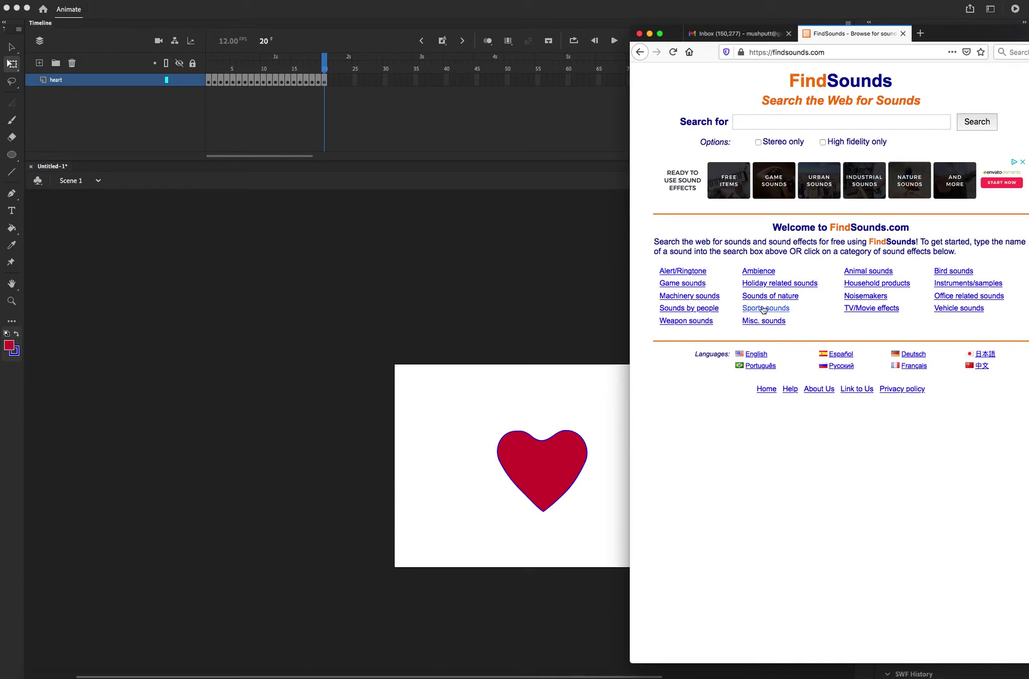
Search FindSounds for heart beat sounds and look over the results
{"action": "left_click", "coordinate": [778, 124]}
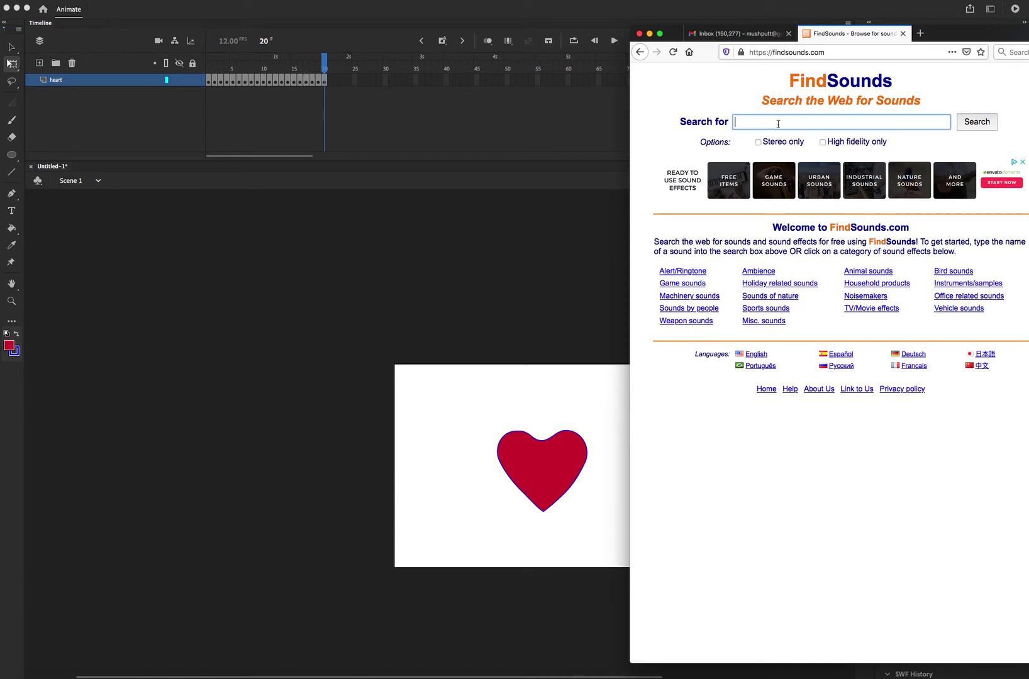
{"action": "type", "text": "heart beat"}
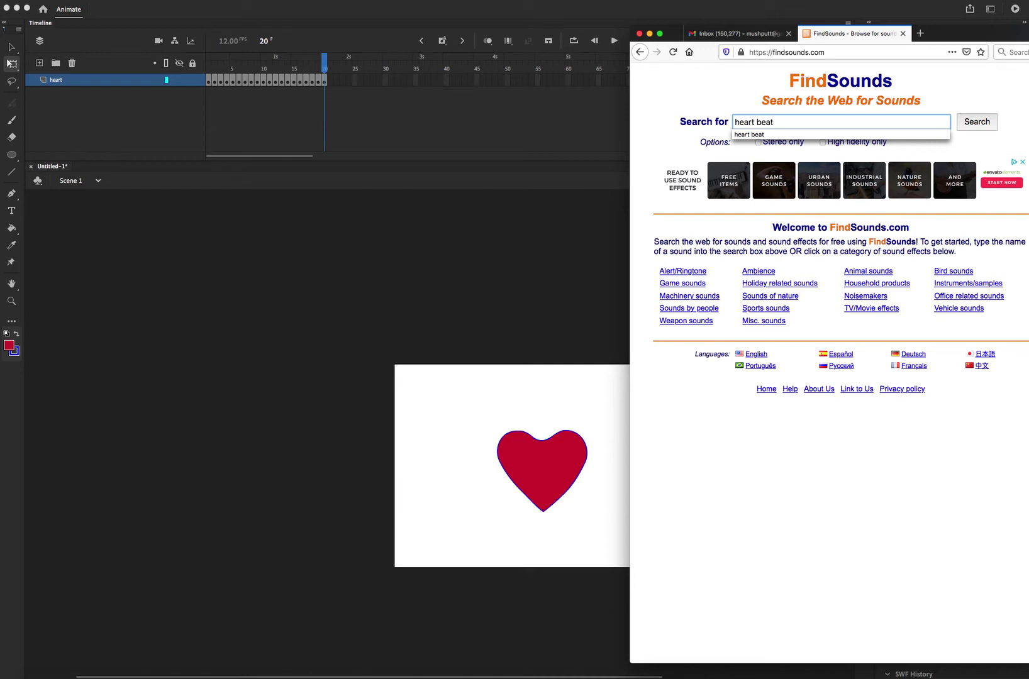
{"action": "key", "text": "Return"}
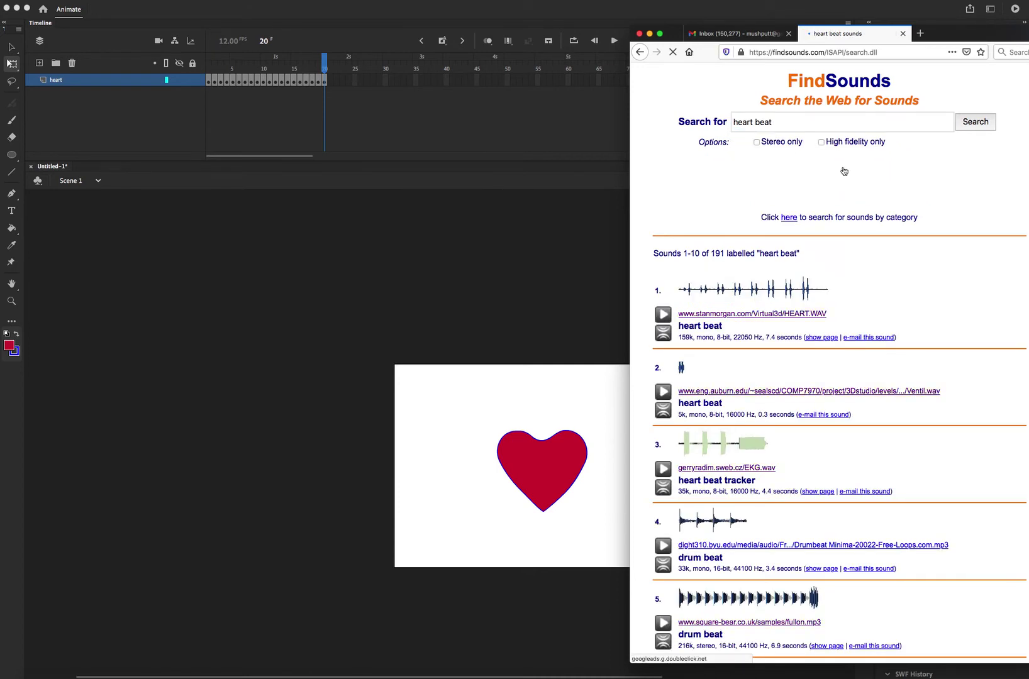
{"action": "scroll", "coordinate": [844, 171], "scroll_direction": "down", "scroll_amount": 10}
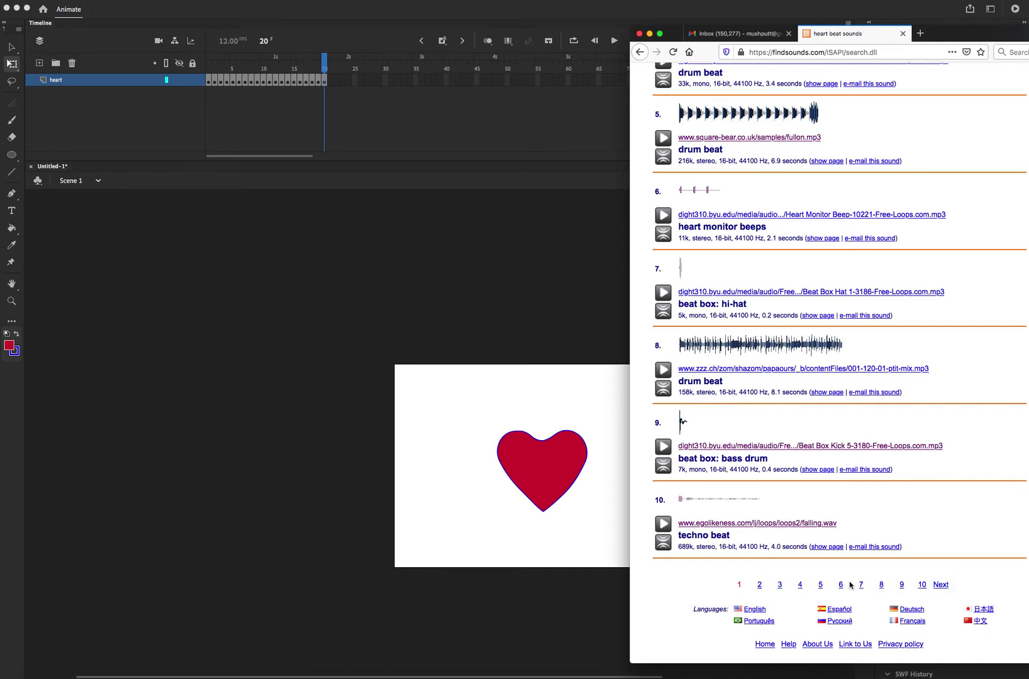
{"action": "scroll", "coordinate": [767, 463], "scroll_direction": "up", "scroll_amount": 10}
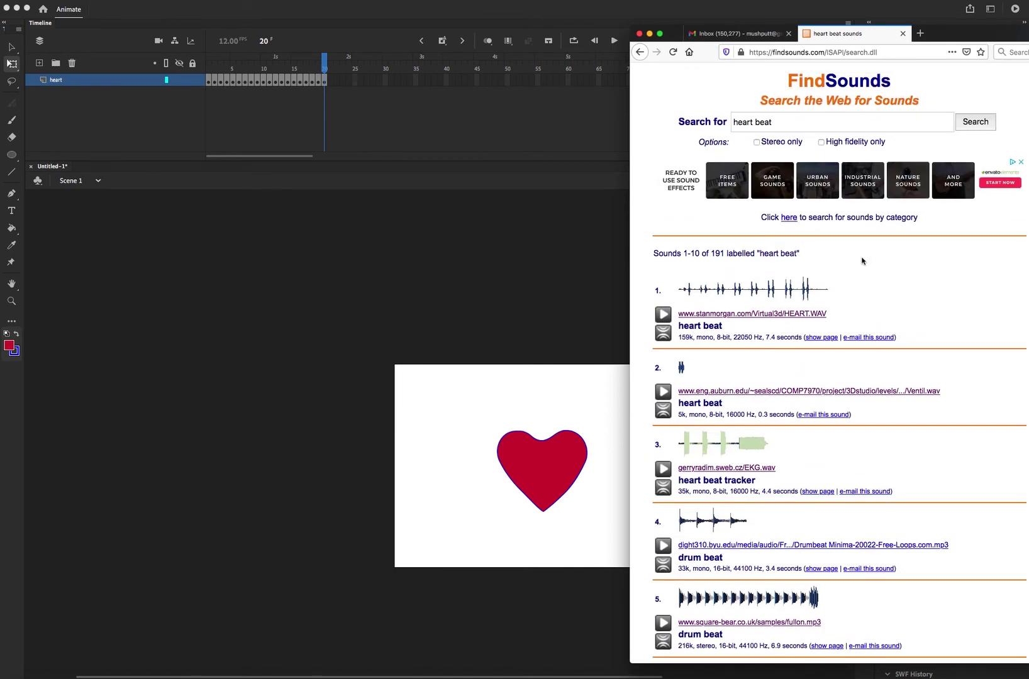
Listen to HEART.WAV and the fourth result's drum beat, returning to the results
{"action": "left_click", "coordinate": [776, 317]}
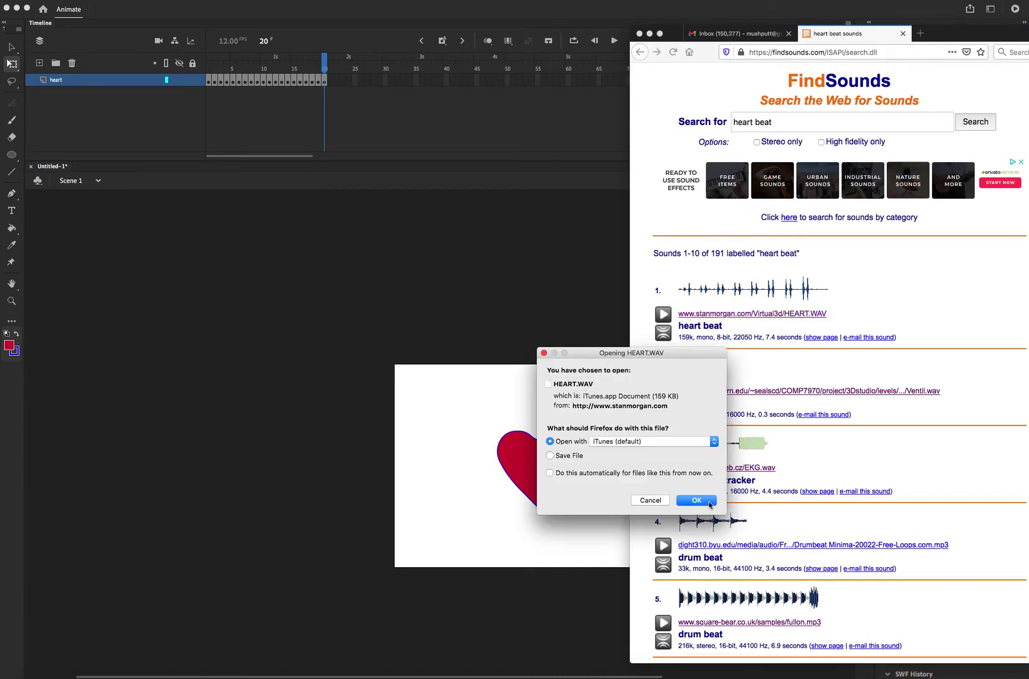
{"action": "left_click", "coordinate": [696, 501]}
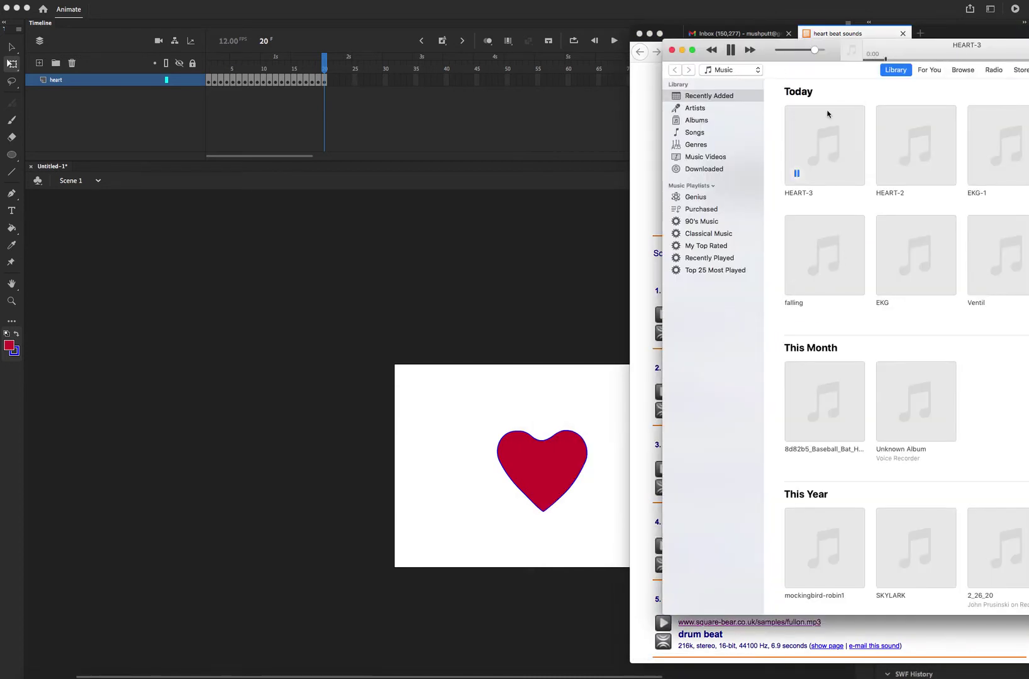
{"action": "left_click", "coordinate": [646, 88]}
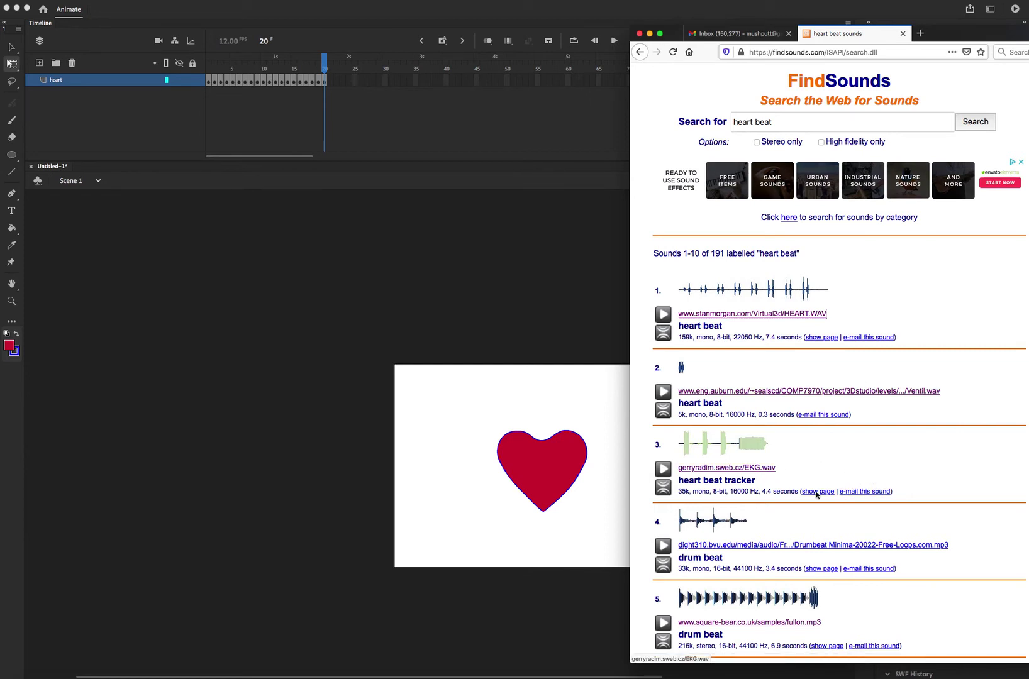
{"action": "left_click", "coordinate": [836, 546]}
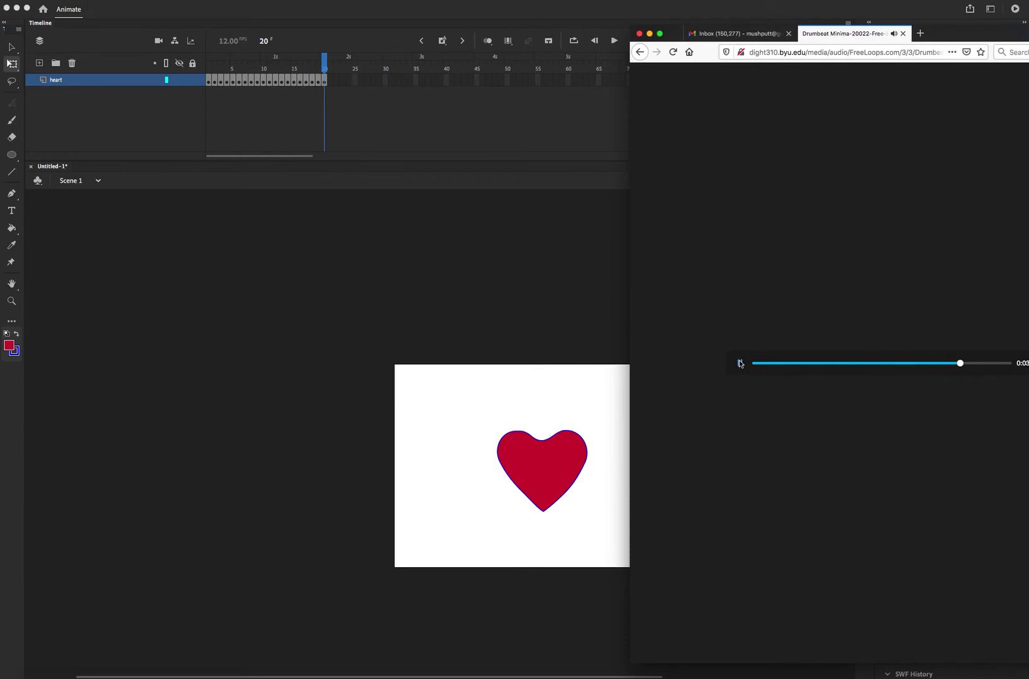
{"action": "left_click", "coordinate": [641, 58]}
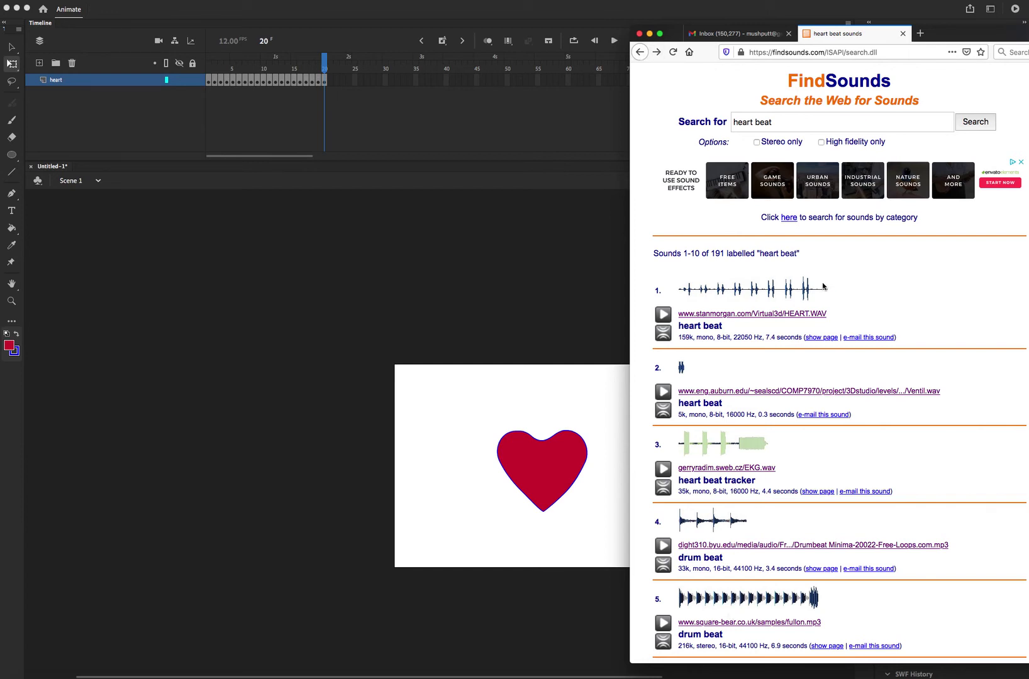
Bring up the first result's link options, cancelling the attempt to open HEART.WAV
{"action": "right_click", "coordinate": [780, 313]}
{"action": "left_click", "coordinate": [781, 317]}
{"action": "right_click", "coordinate": [773, 314]}
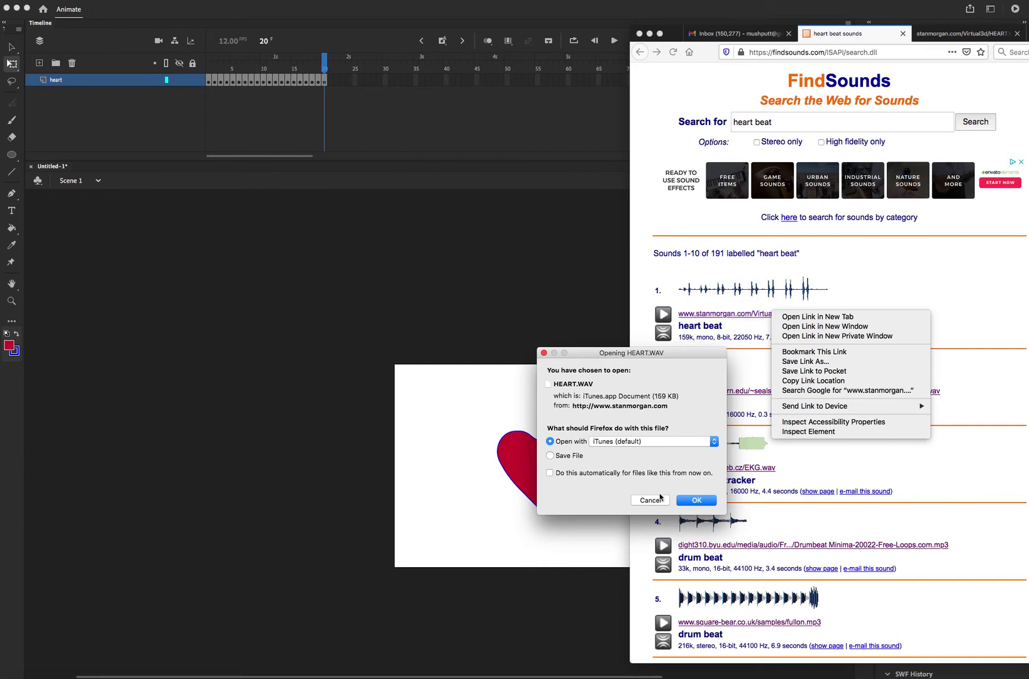
{"action": "left_click", "coordinate": [660, 497]}
{"action": "left_click", "coordinate": [654, 500]}
Save HEART.WAV into Downloads, overwriting the existing copy, and return to Animate
{"action": "right_click", "coordinate": [735, 313]}
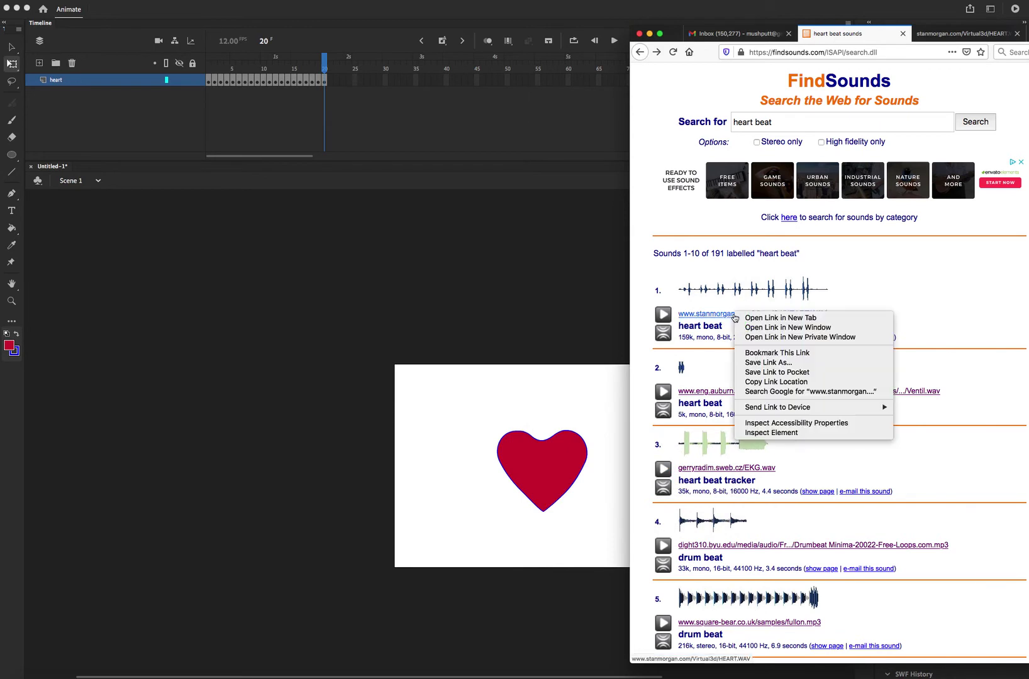
{"action": "left_click", "coordinate": [767, 363]}
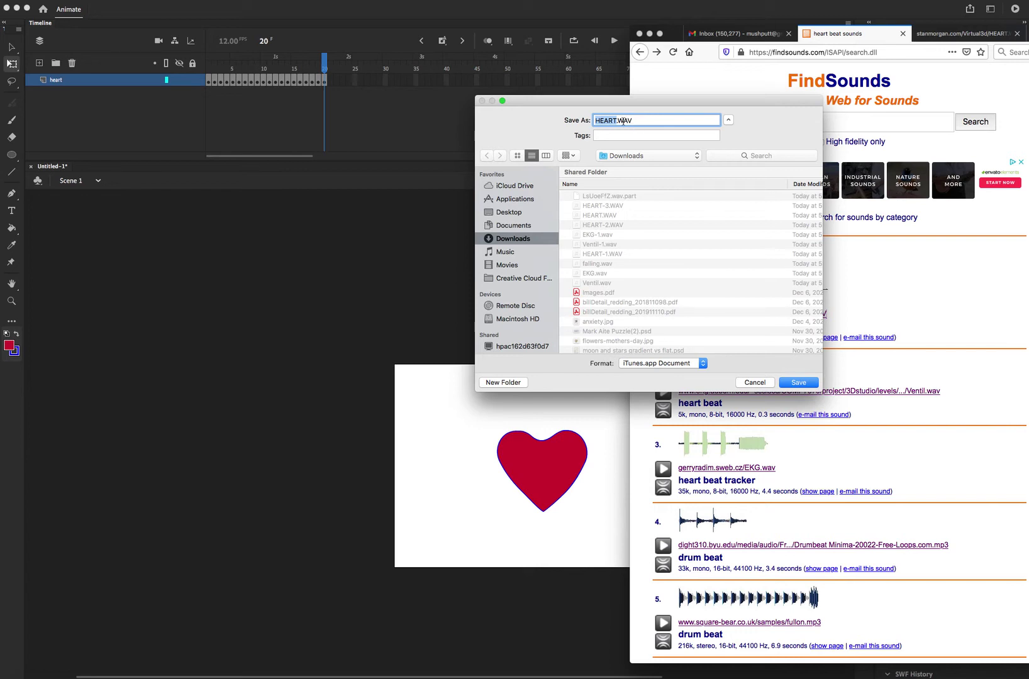
{"action": "left_click", "coordinate": [798, 383]}
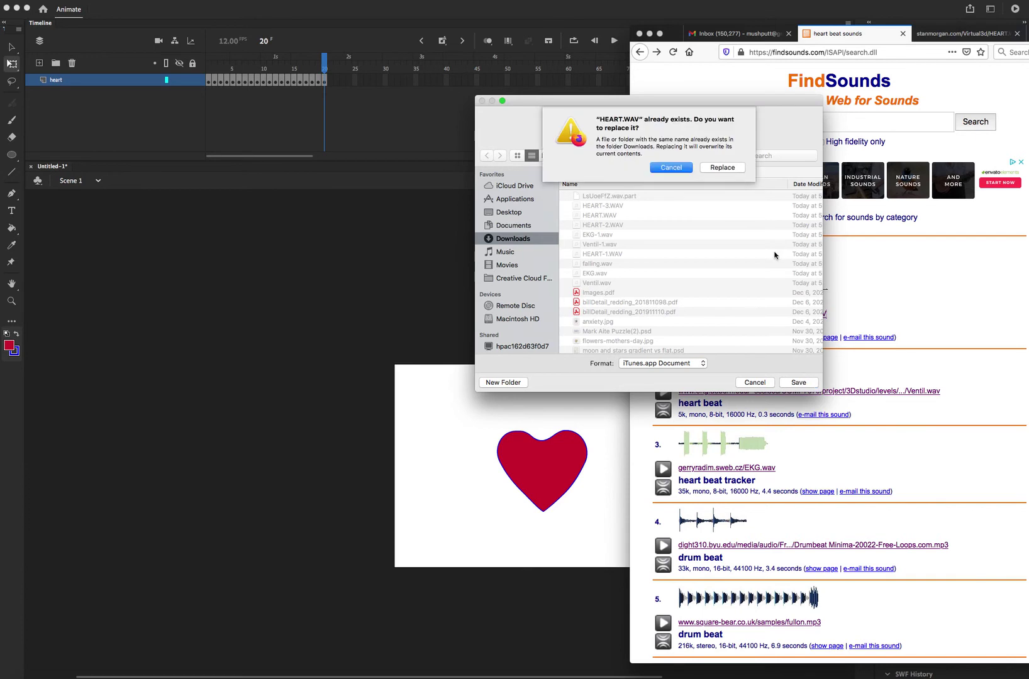
{"action": "left_click", "coordinate": [724, 168]}
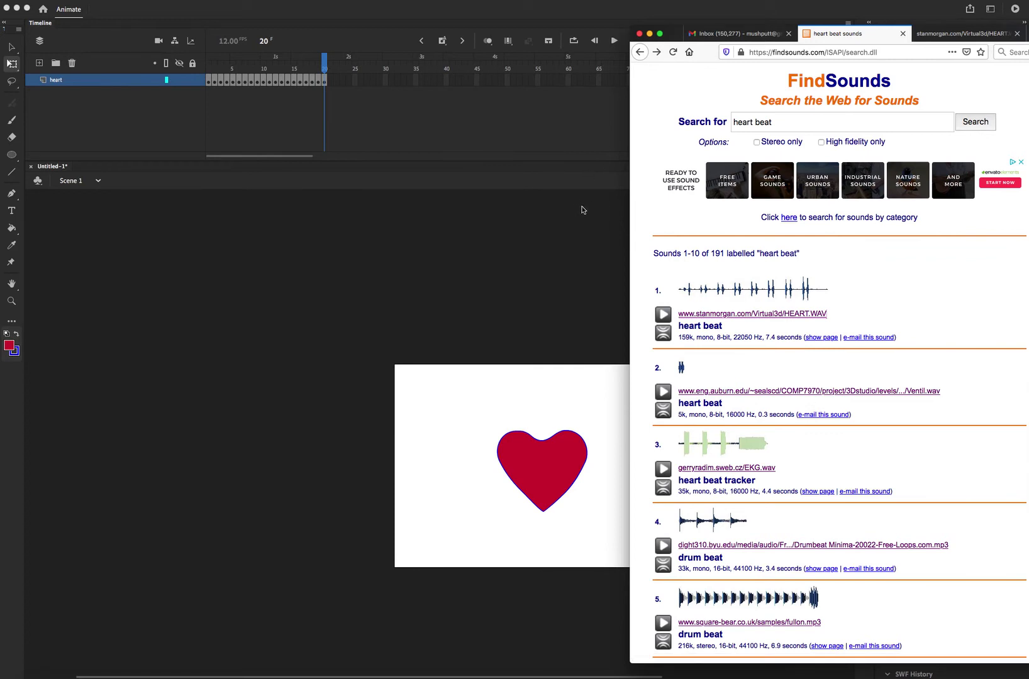
{"action": "left_click", "coordinate": [493, 185]}
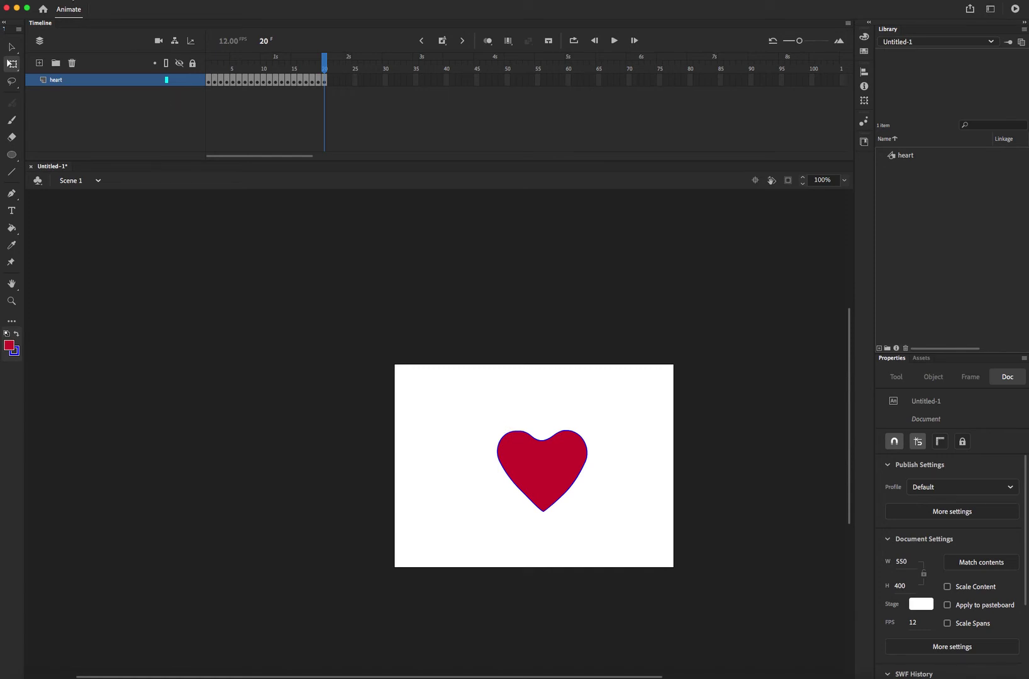
Glance at the Window menu, then bring up the File > Import submenu
{"action": "left_click", "coordinate": [337, 0]}
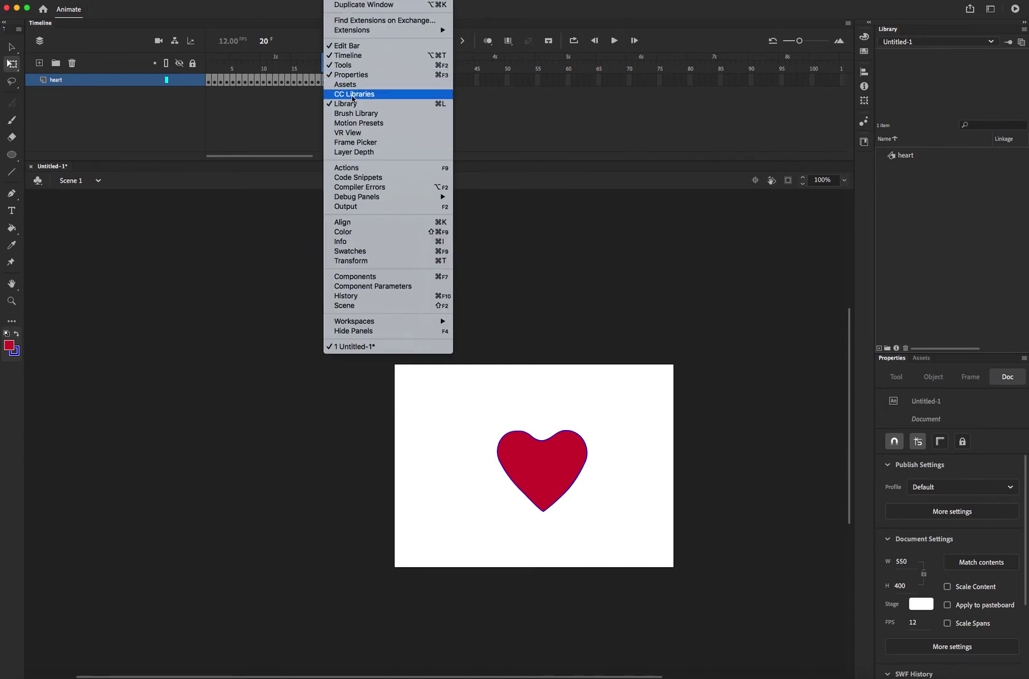
{"action": "left_click", "coordinate": [347, 2]}
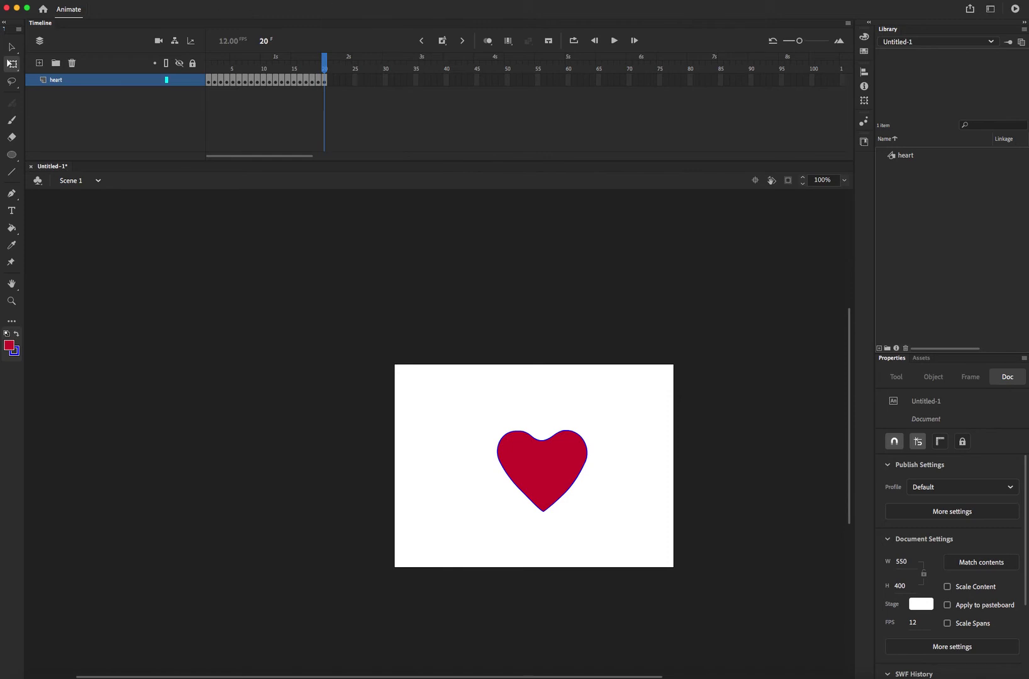
{"action": "left_click", "coordinate": [70, 0]}
{"action": "mouse_move", "coordinate": [122, 128]}
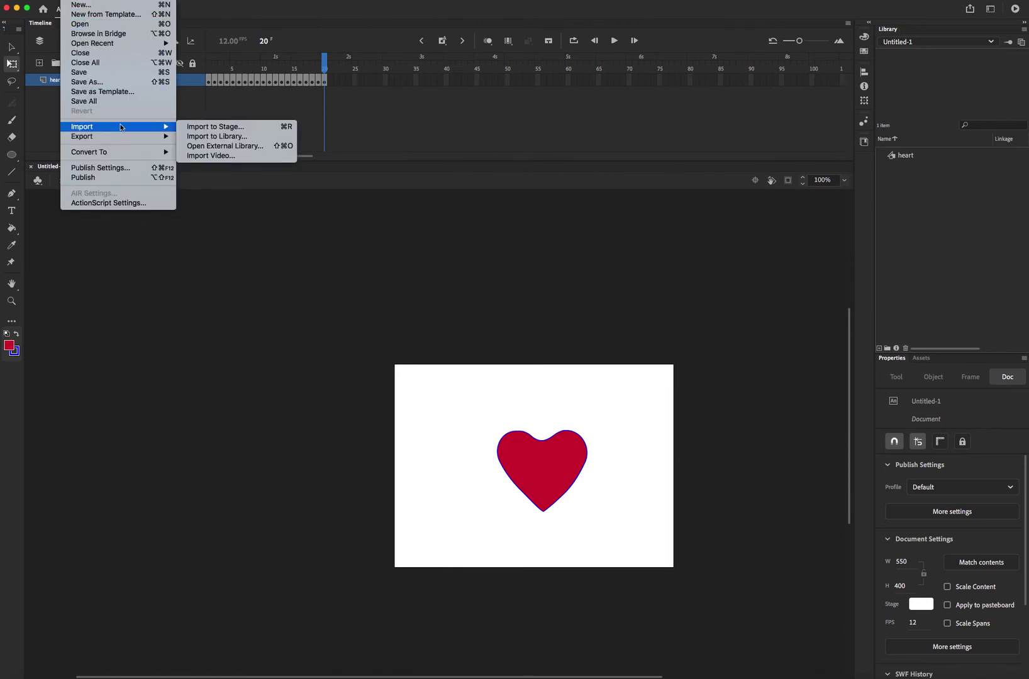
Import EKG-1, EKG, falling, HEART, Ventil-1 and Ventil WAVs to the library, skipping HEART-1/2/3
{"action": "left_click", "coordinate": [233, 136]}
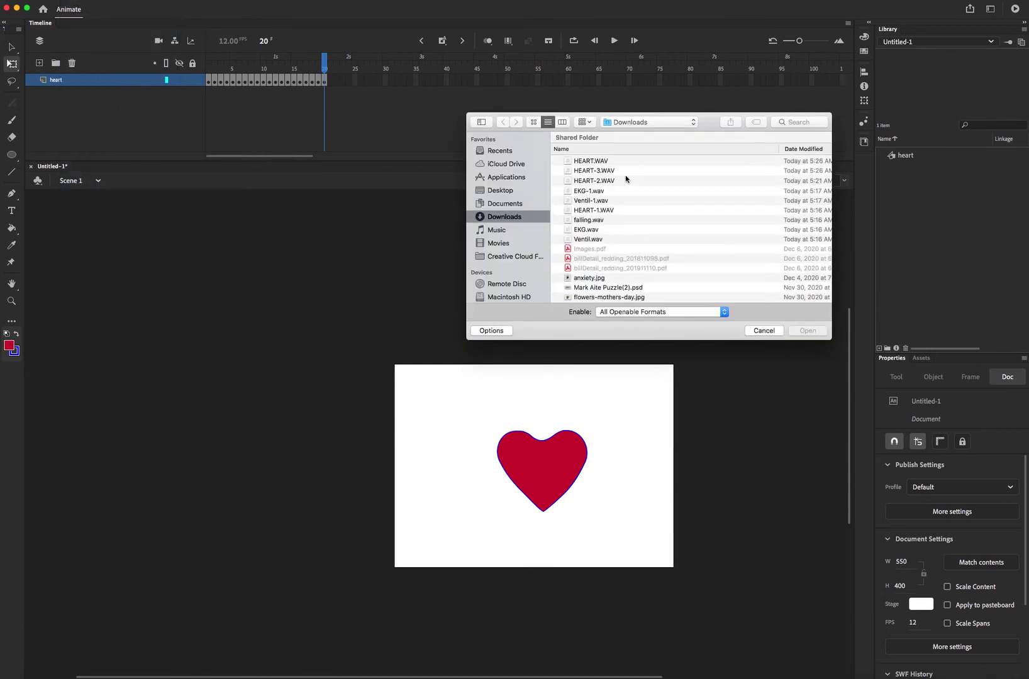
{"action": "left_click", "coordinate": [620, 161]}
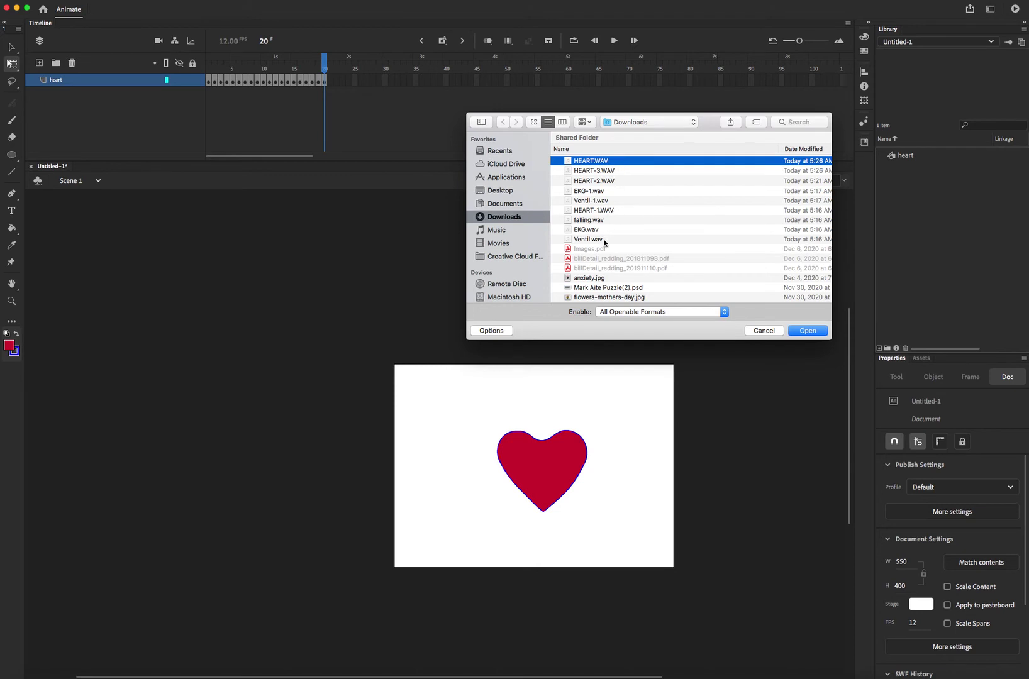
{"action": "left_click", "coordinate": [606, 239], "text": "shift"}
{"action": "left_click", "coordinate": [617, 171], "text": "super"}
{"action": "left_click", "coordinate": [621, 181], "text": "super"}
{"action": "left_click", "coordinate": [623, 209], "text": "super"}
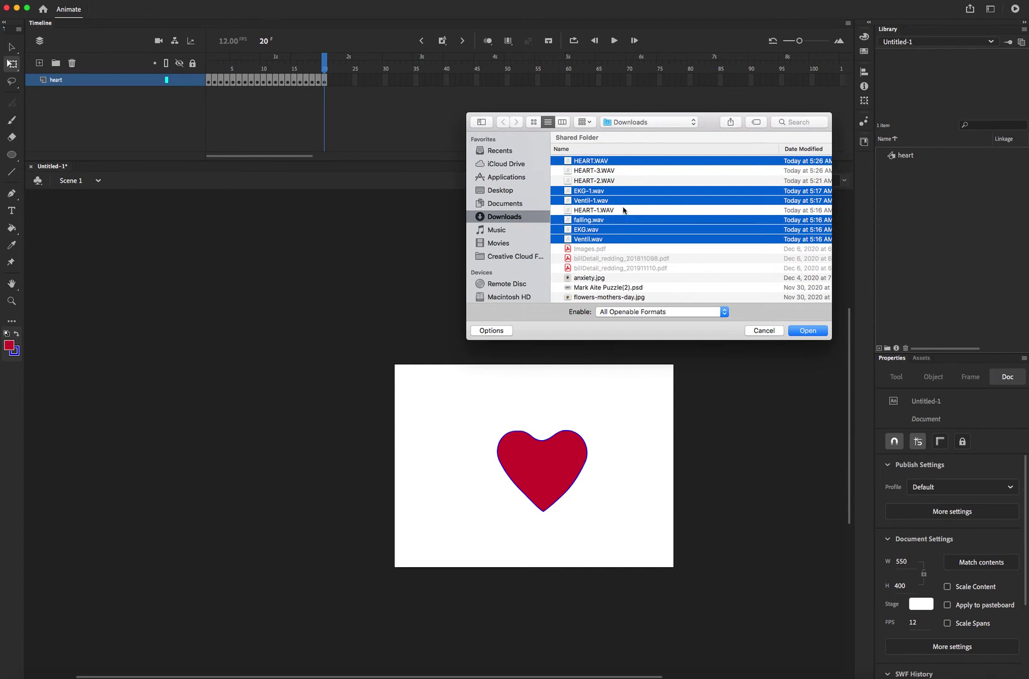
{"action": "left_click", "coordinate": [806, 333]}
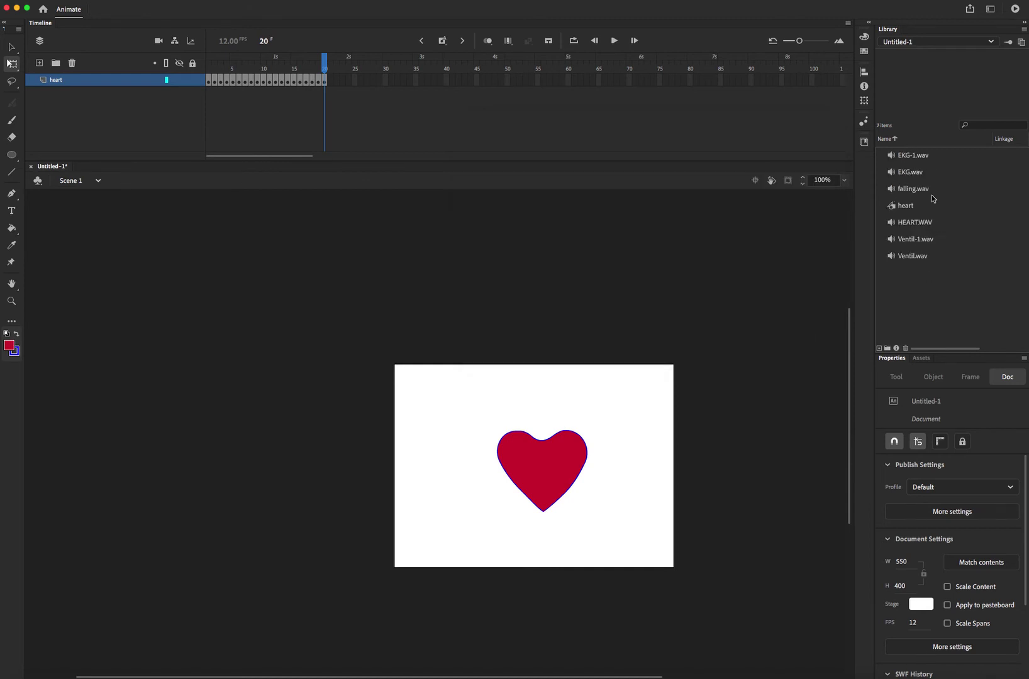
{"action": "left_click", "coordinate": [924, 159]}
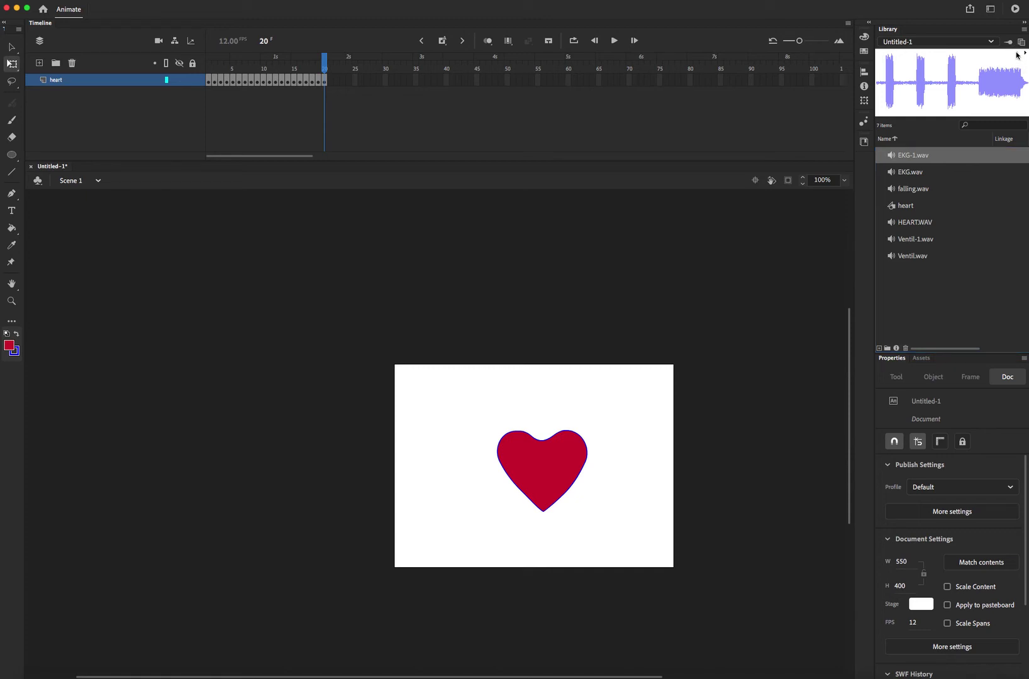
{"action": "left_click", "coordinate": [922, 175]}
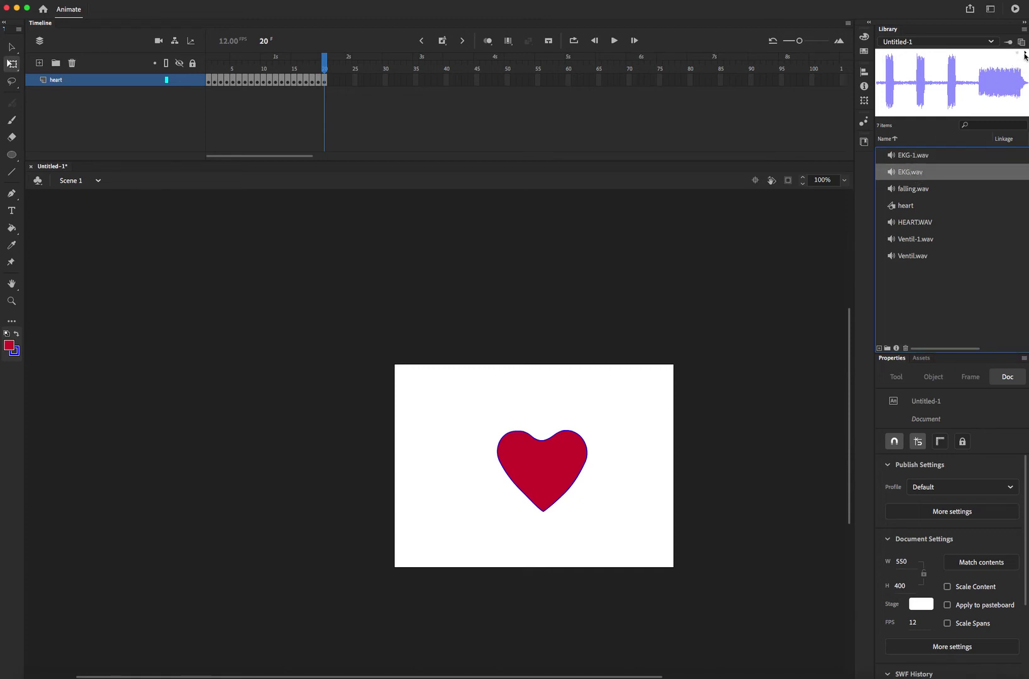
{"action": "left_click", "coordinate": [919, 191]}
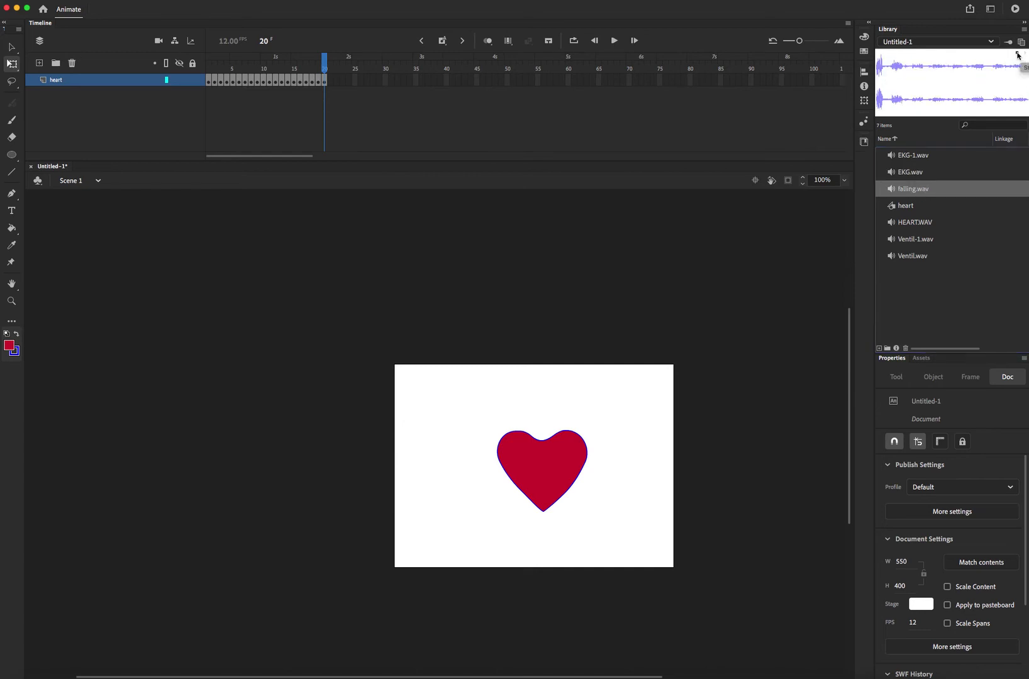
{"action": "left_click", "coordinate": [926, 221]}
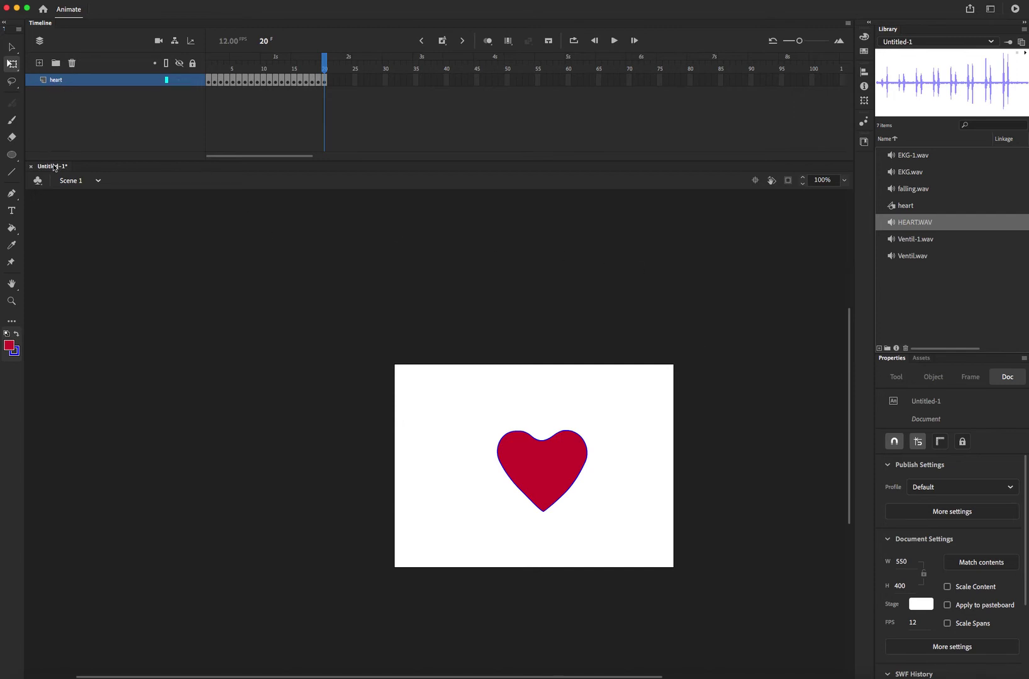
Create a layer named 'beat' above the heart layer and rewind the playhead
{"action": "left_click", "coordinate": [40, 64]}
{"action": "double_click", "coordinate": [66, 80]}
{"action": "type", "text": "be"}
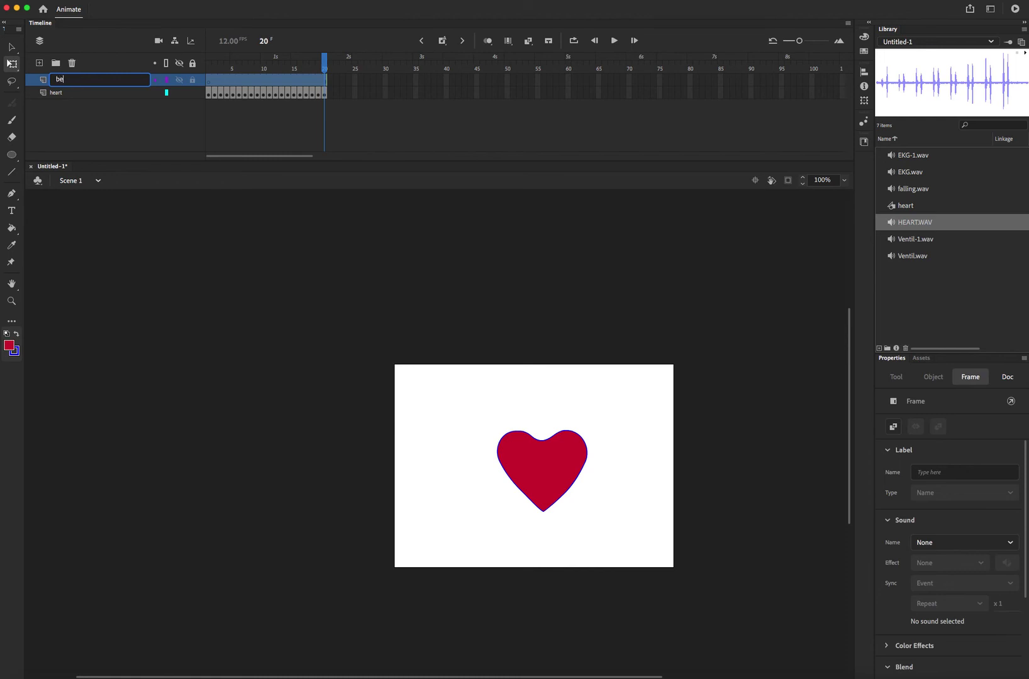
{"action": "type", "text": "at"}
{"action": "key", "text": "Return"}
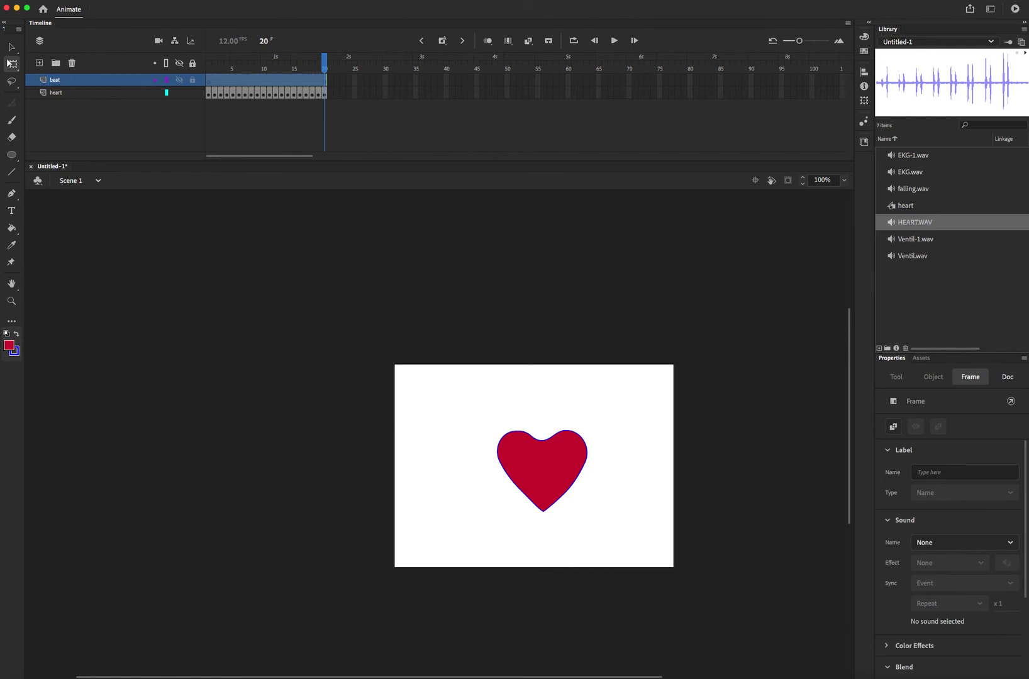
{"action": "left_click_drag", "start_coordinate": [323, 62], "coordinate": [201, 64]}
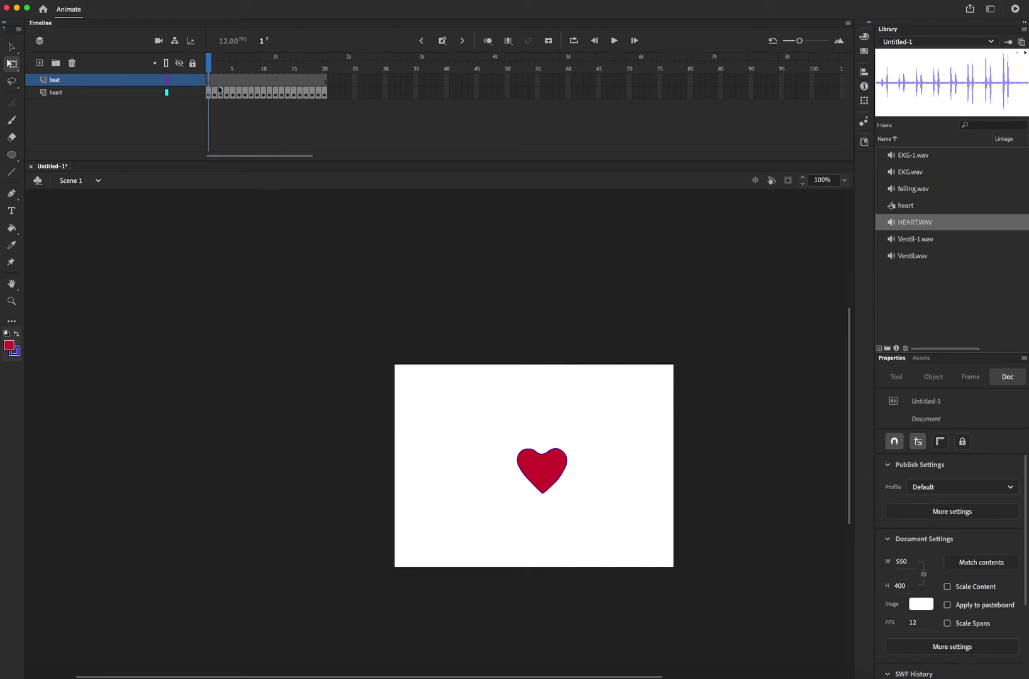
Drop HEART.WAV from the Library onto the beat layer and test the movie with sound
{"action": "left_click", "coordinate": [209, 77]}
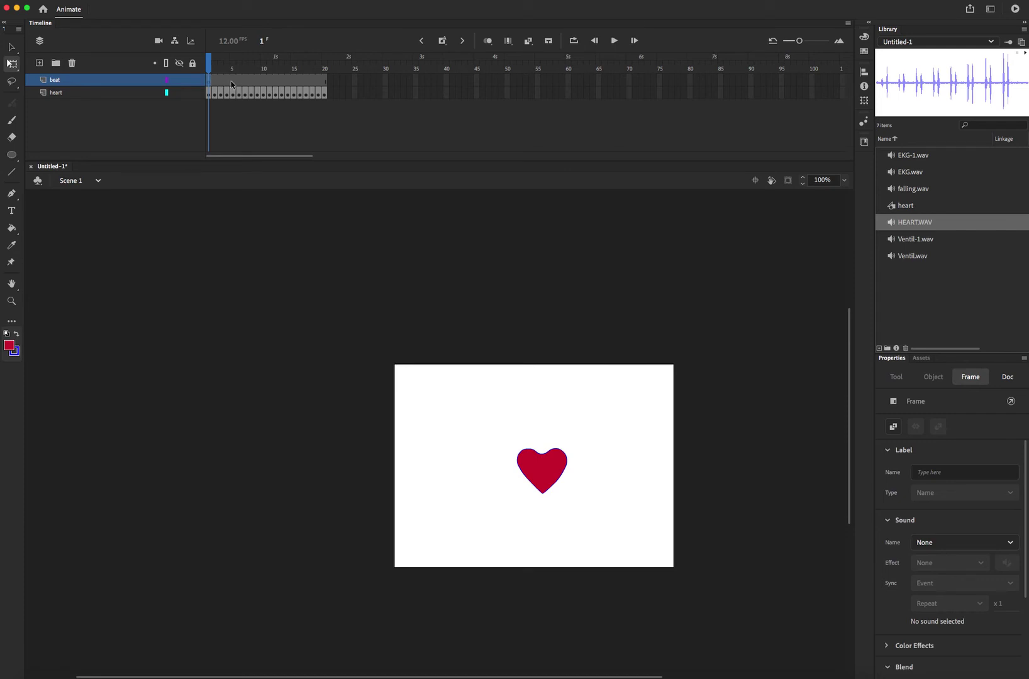
{"action": "left_click", "coordinate": [232, 84]}
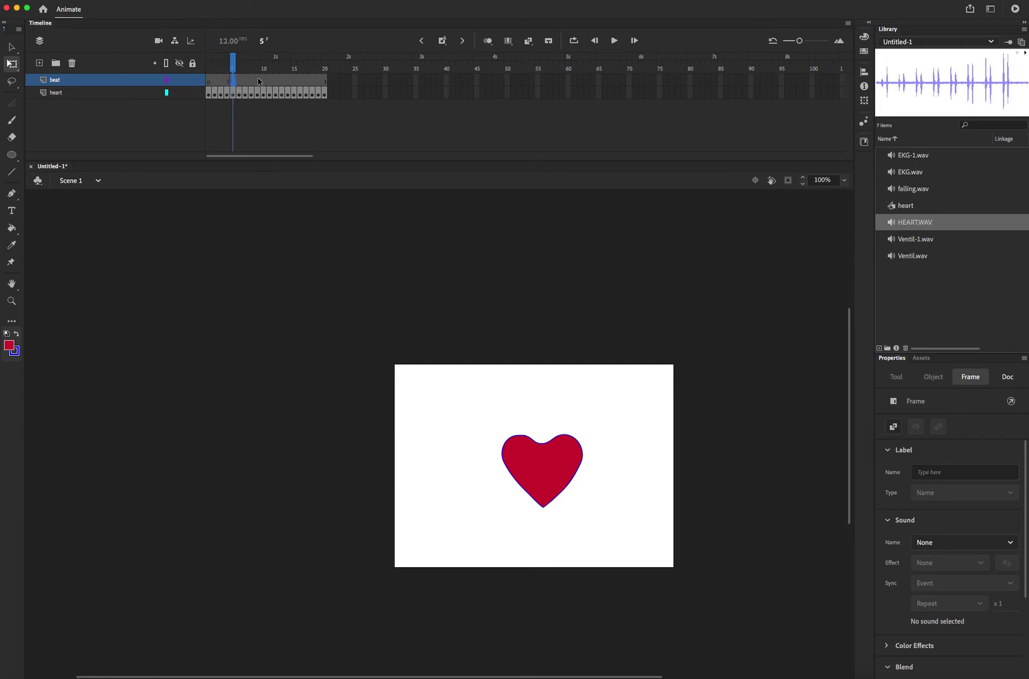
{"action": "left_click", "coordinate": [258, 83]}
{"action": "left_click", "coordinate": [234, 83]}
{"action": "left_click_drag", "start_coordinate": [935, 224], "coordinate": [569, 424]}
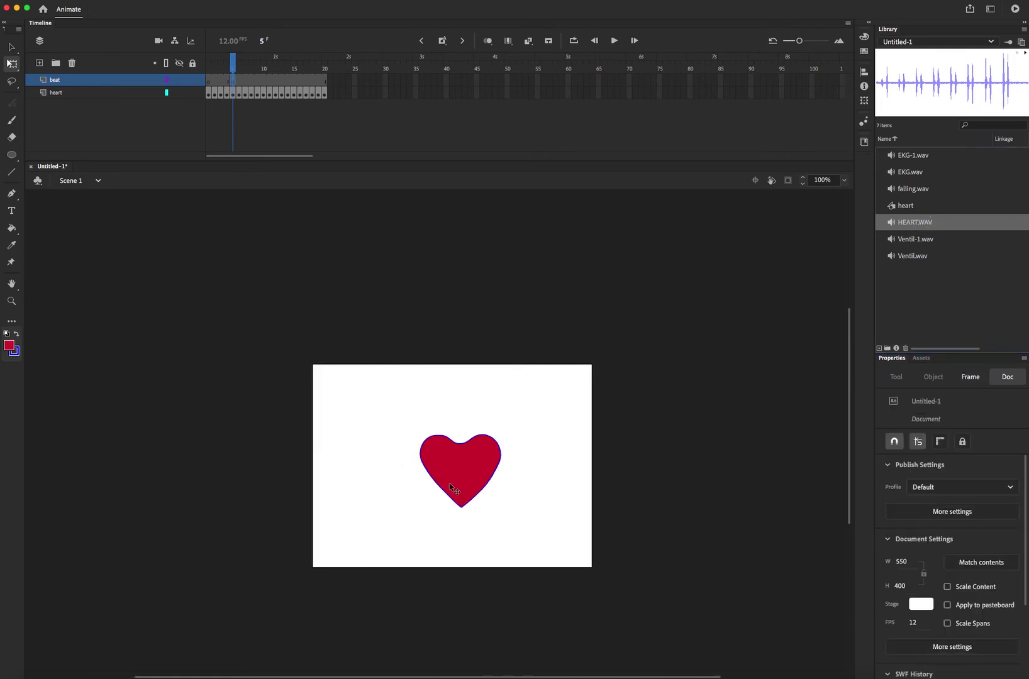
{"action": "left_click", "coordinate": [258, 80]}
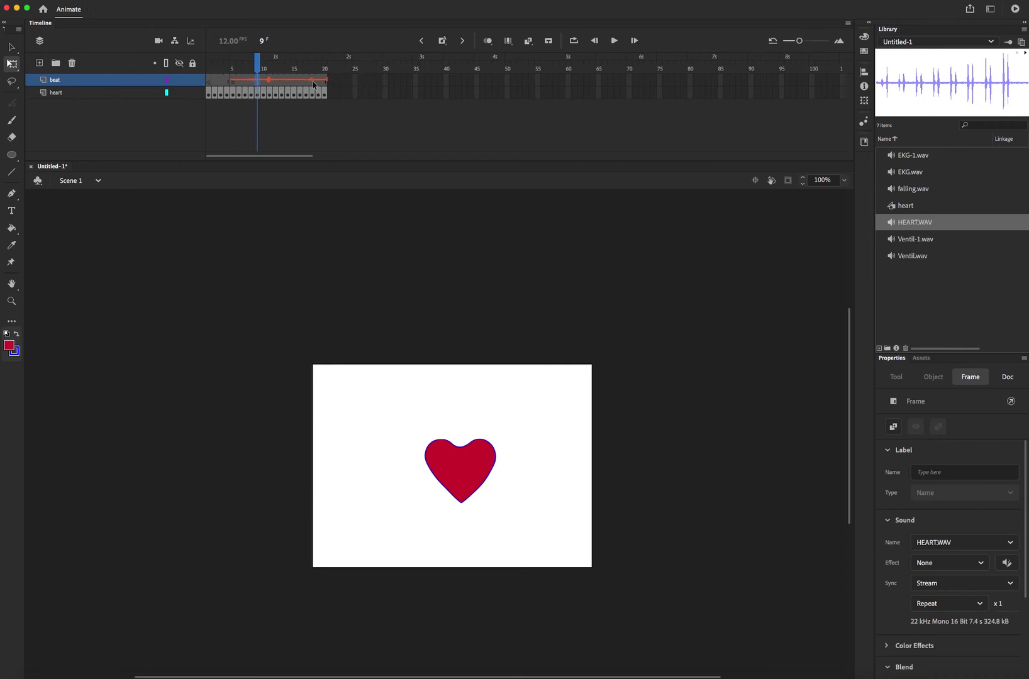
{"action": "key", "text": "super+Return"}
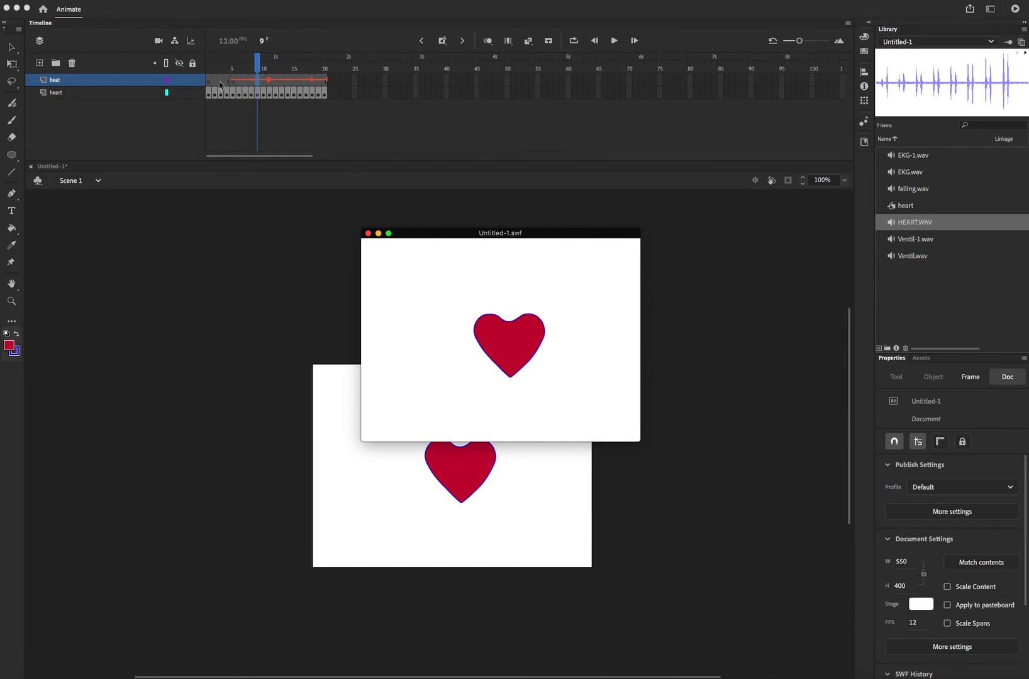
Close the test, show the beat frame's Properties, and open HEART.WAV's Edit Envelope
{"action": "left_click", "coordinate": [368, 233]}
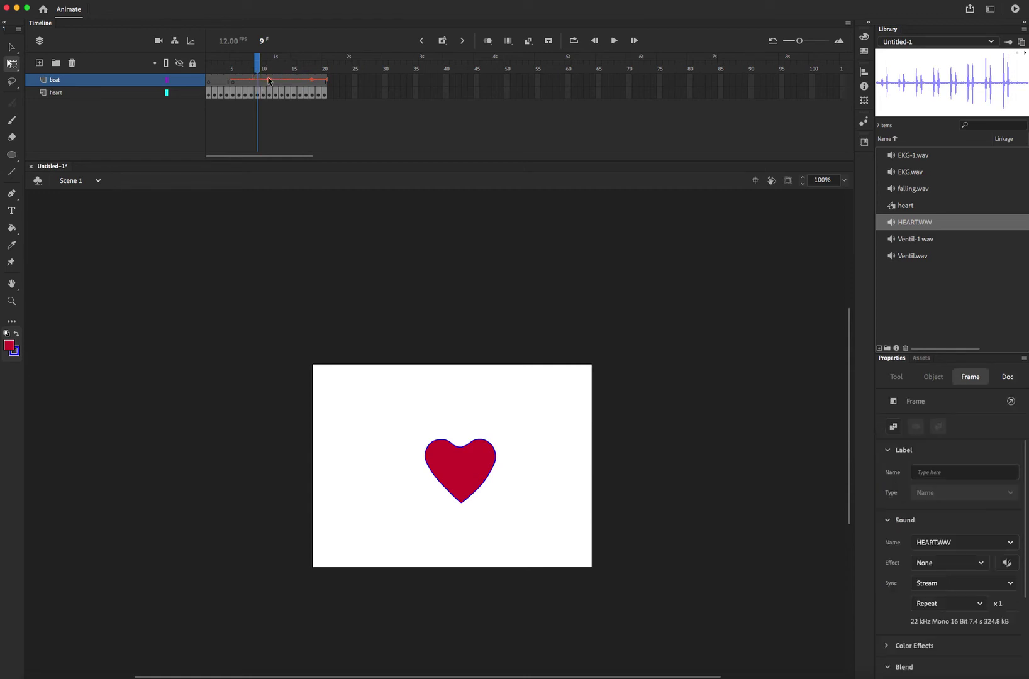
{"action": "left_click", "coordinate": [269, 81]}
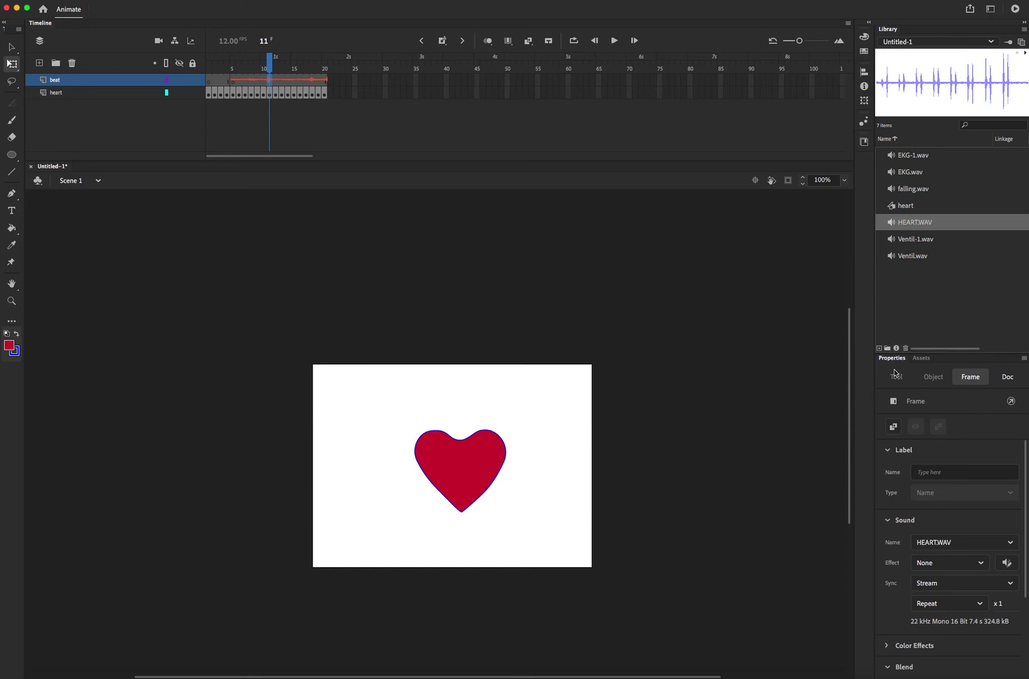
{"action": "left_click", "coordinate": [346, 1]}
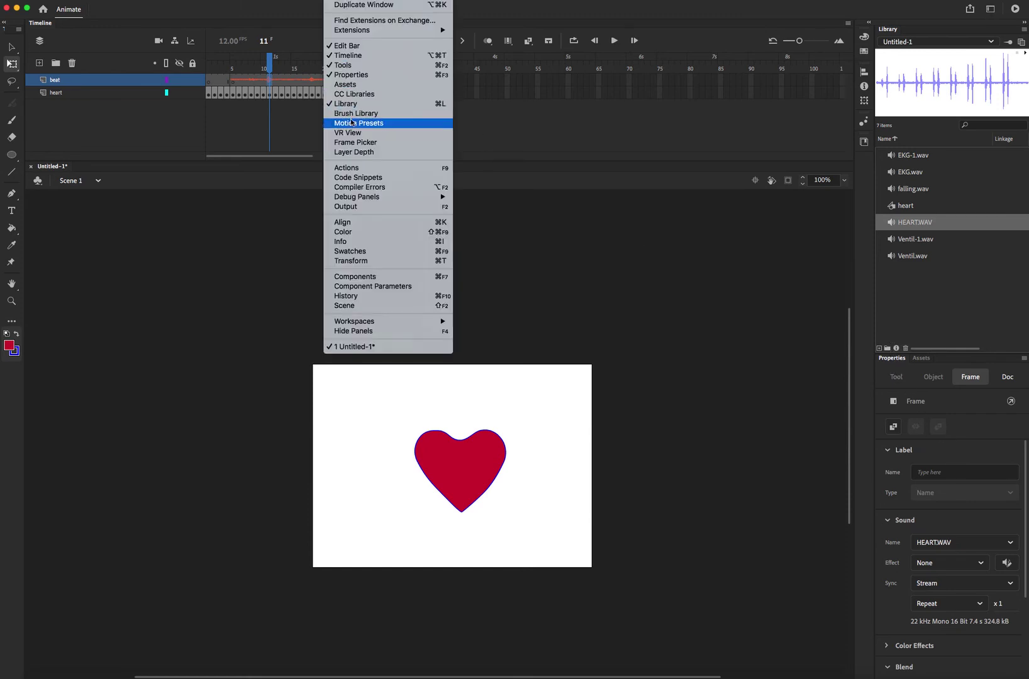
{"action": "left_click", "coordinate": [354, 77]}
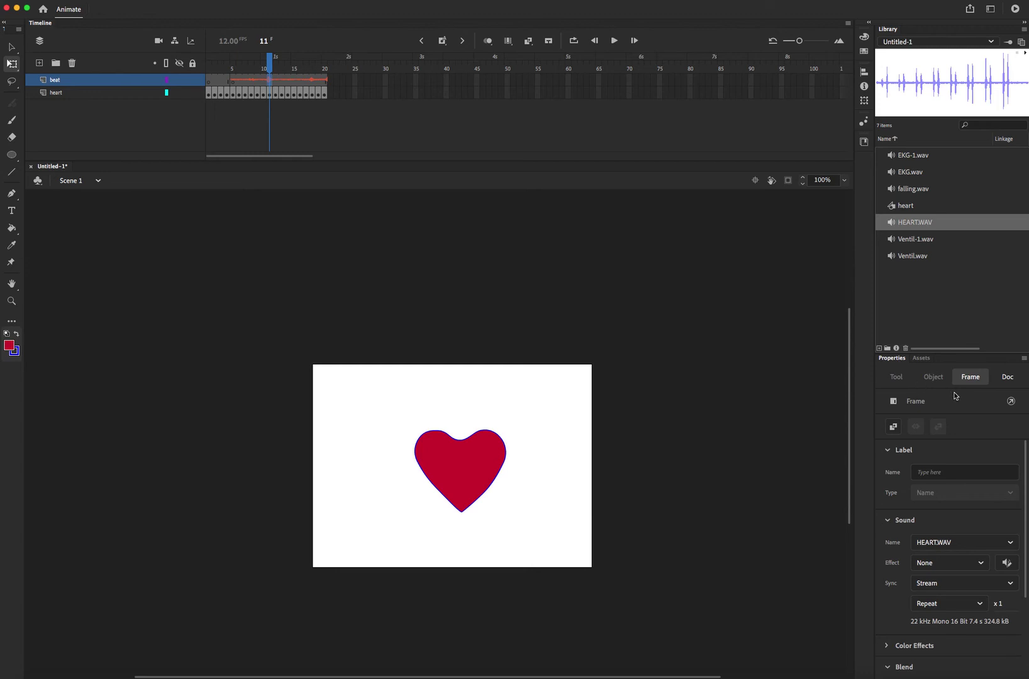
{"action": "left_click", "coordinate": [1007, 563]}
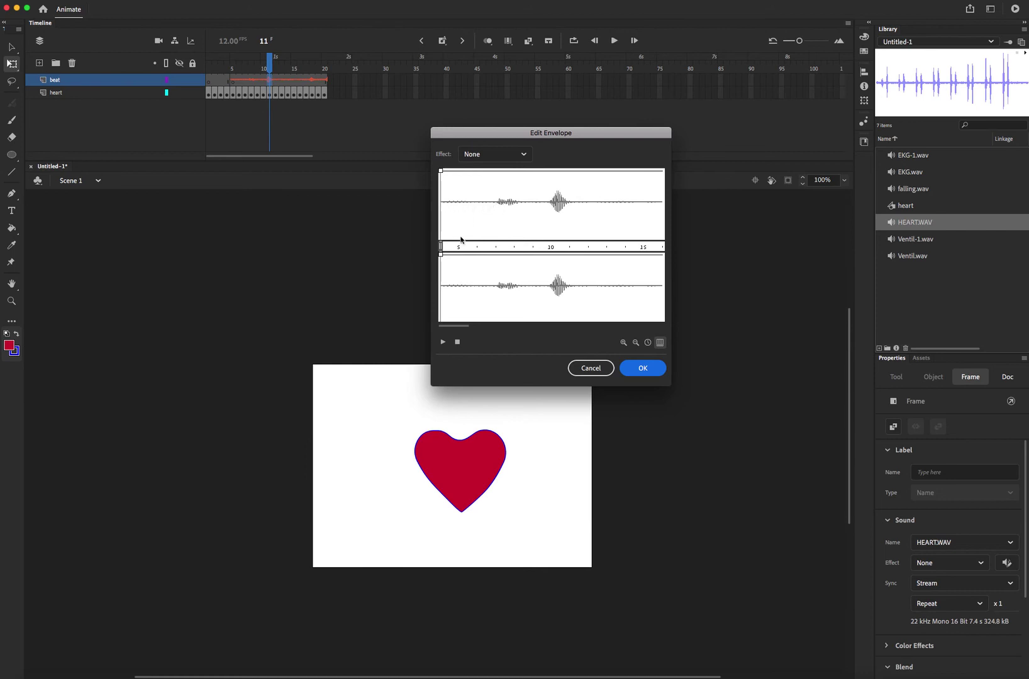
Cut HEART.WAV's quiet lead-in, preview it, pull its end point inward, and accept
{"action": "left_click_drag", "start_coordinate": [441, 247], "coordinate": [495, 247]}
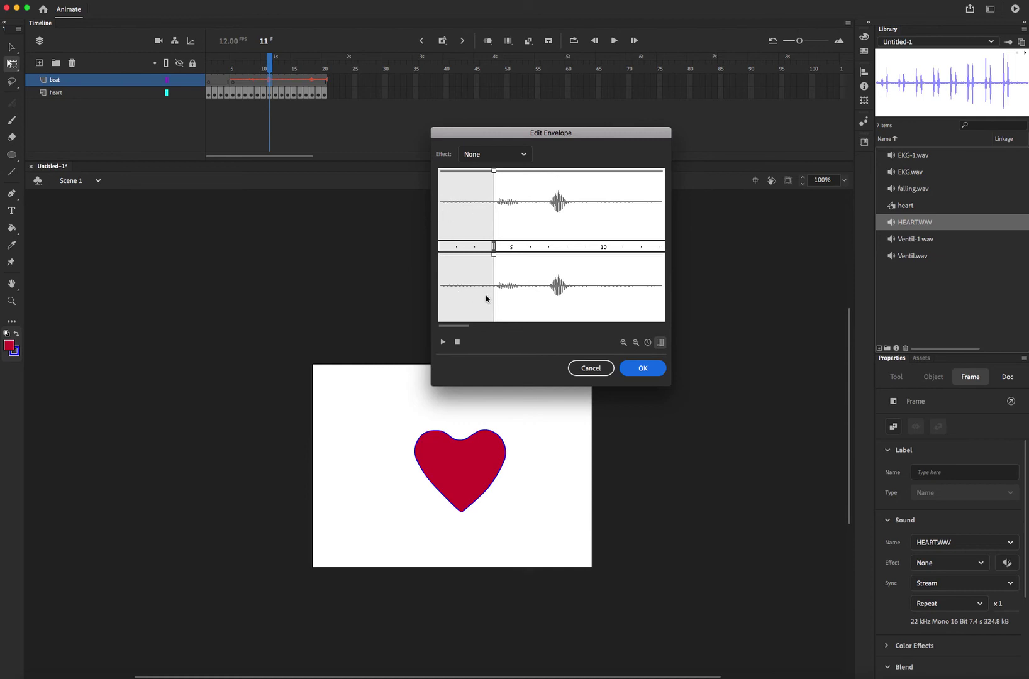
{"action": "left_click", "coordinate": [442, 343]}
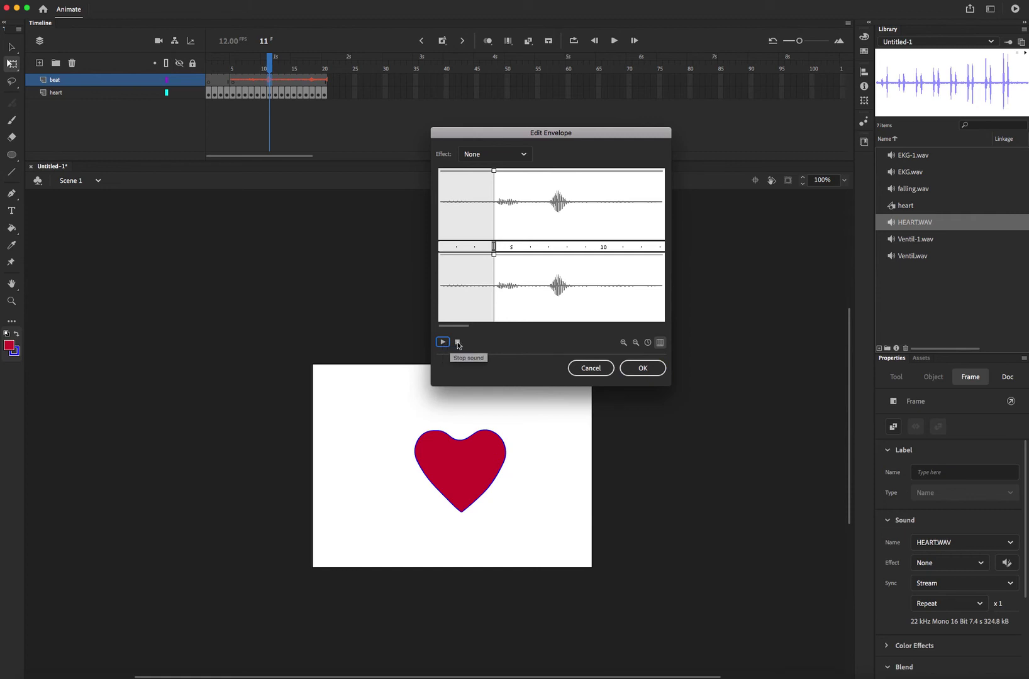
{"action": "left_click", "coordinate": [457, 343]}
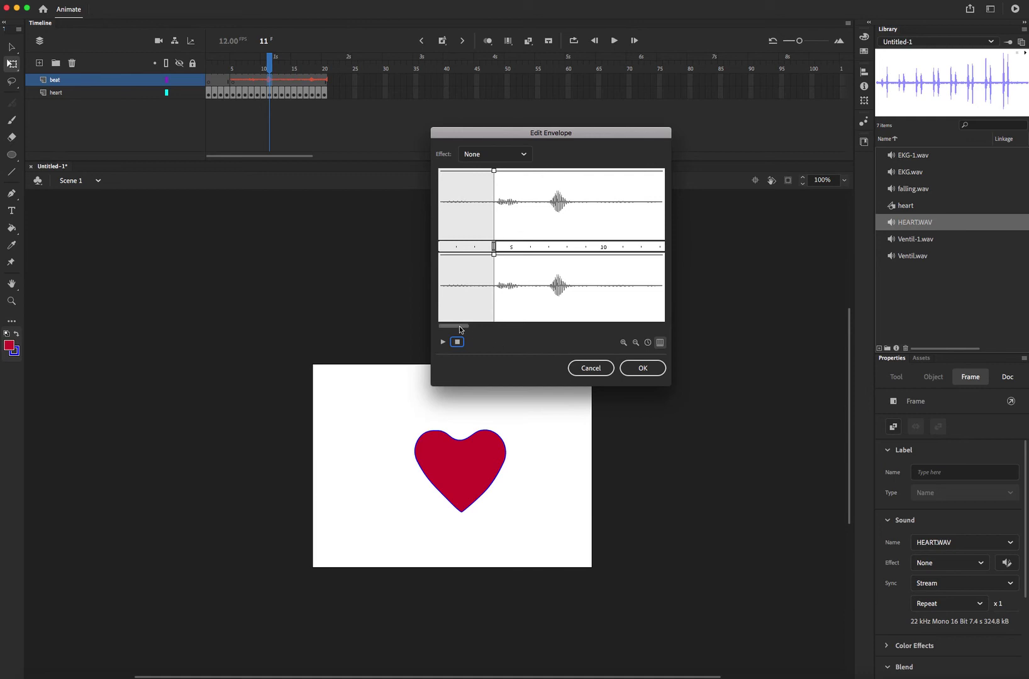
{"action": "left_click_drag", "start_coordinate": [457, 326], "coordinate": [664, 335]}
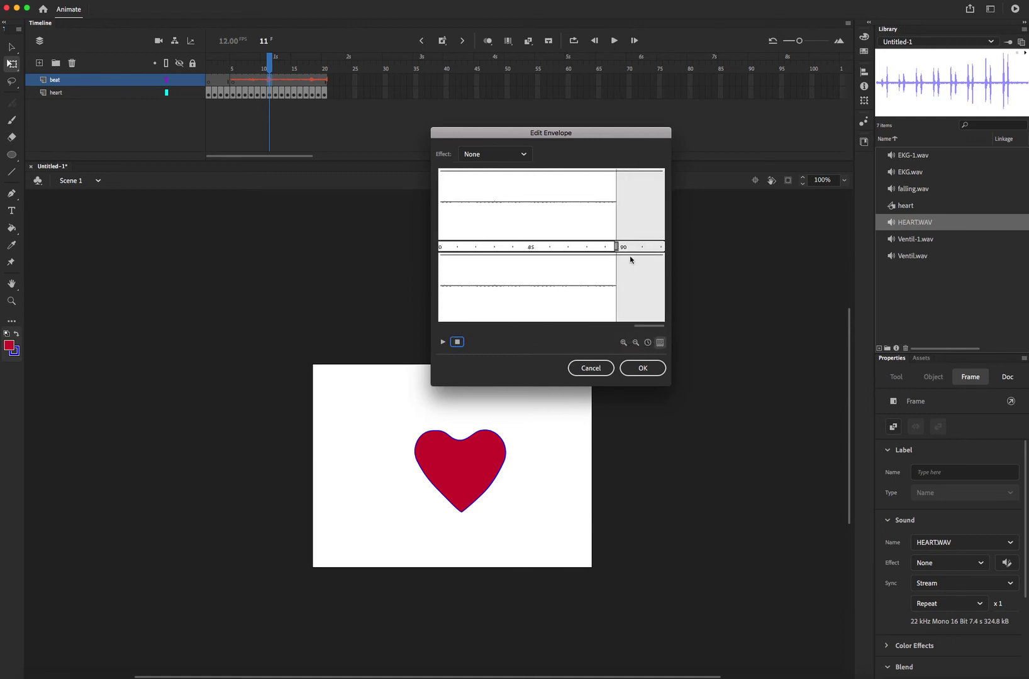
{"action": "left_click_drag", "start_coordinate": [617, 246], "coordinate": [466, 246]}
{"action": "left_click_drag", "start_coordinate": [650, 329], "coordinate": [630, 327]}
{"action": "left_click_drag", "start_coordinate": [605, 246], "coordinate": [544, 247]}
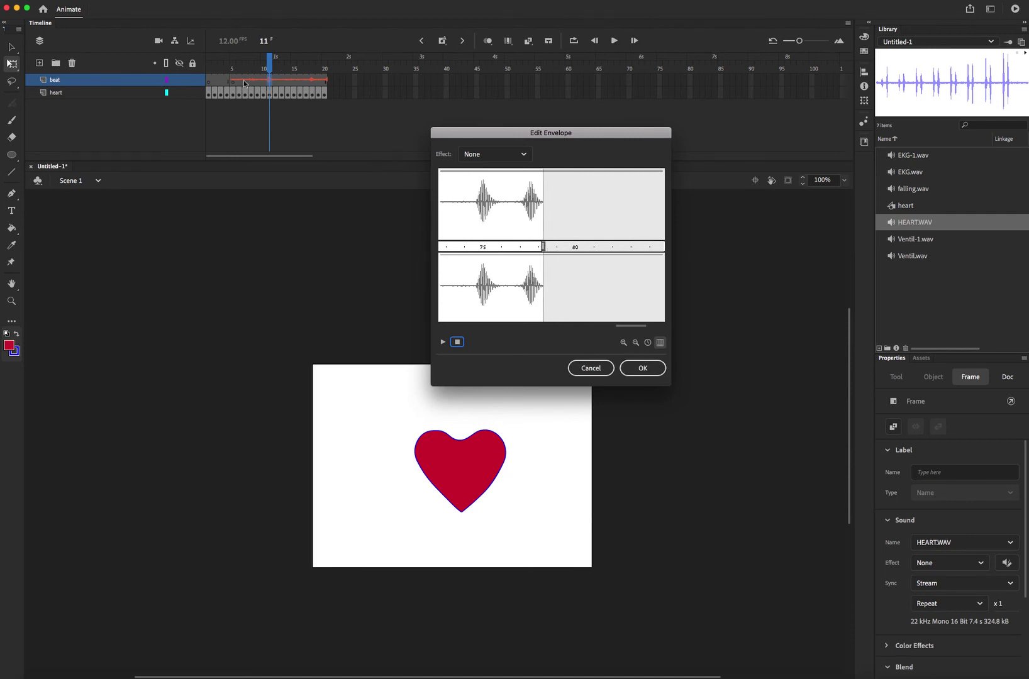
{"action": "left_click", "coordinate": [643, 369]}
Check frames 20 and 14 of the beat layer, then reopen HEART.WAV's envelope
{"action": "left_click", "coordinate": [344, 82]}
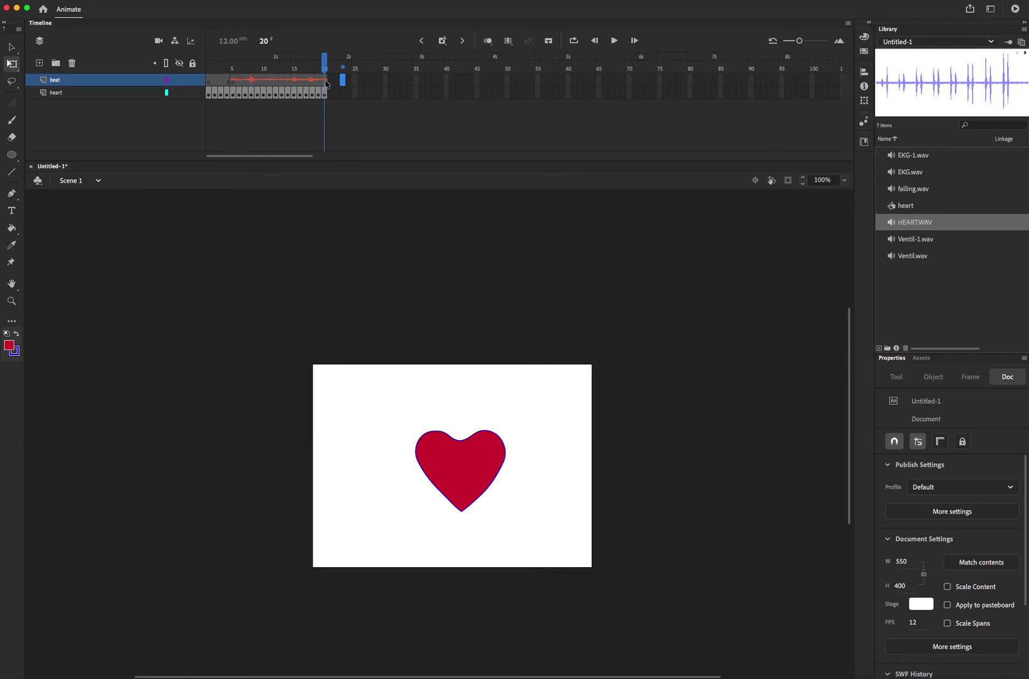
{"action": "left_click", "coordinate": [287, 82]}
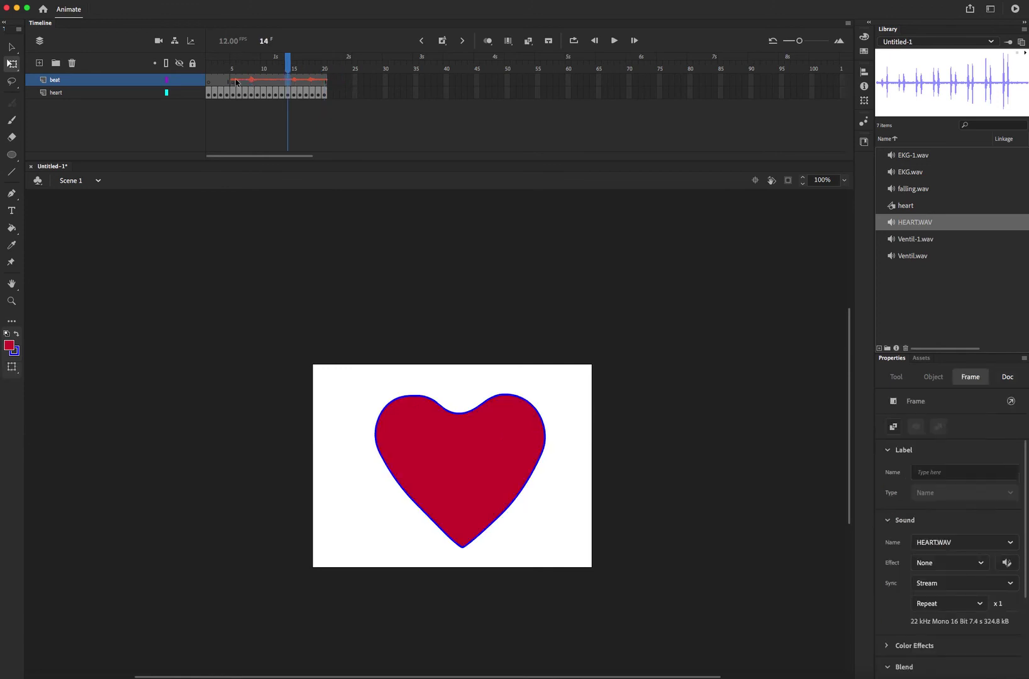
{"action": "left_click", "coordinate": [1007, 563]}
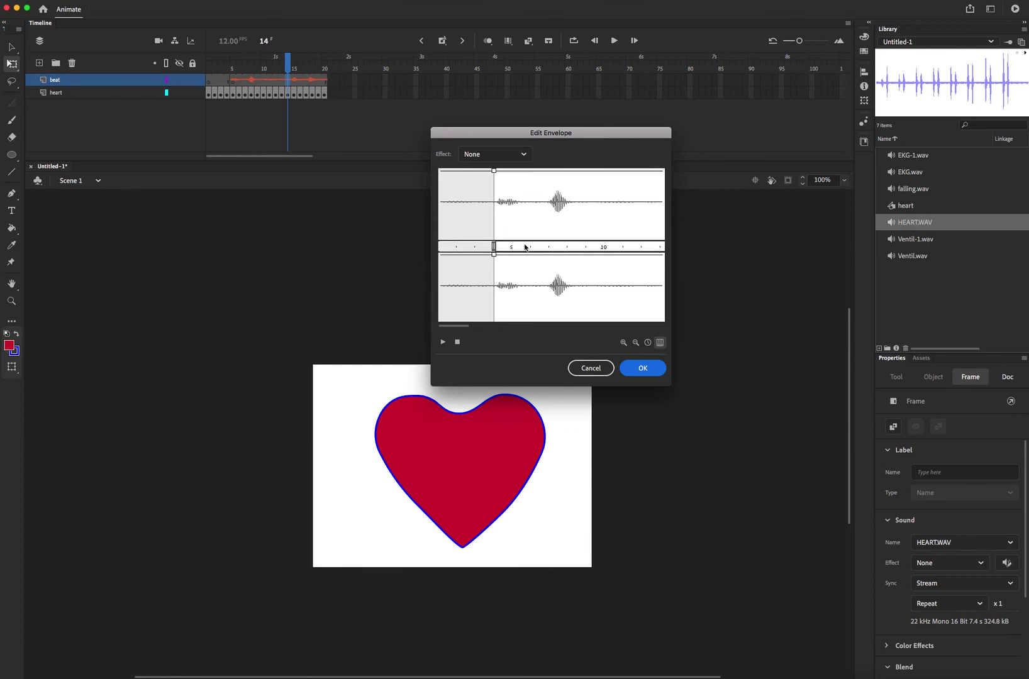
Scroll the envelope view and repeatedly drag HEART.WAV's end point earlier
{"action": "left_click", "coordinate": [455, 326]}
{"action": "left_click_drag", "start_coordinate": [455, 327], "coordinate": [632, 328]}
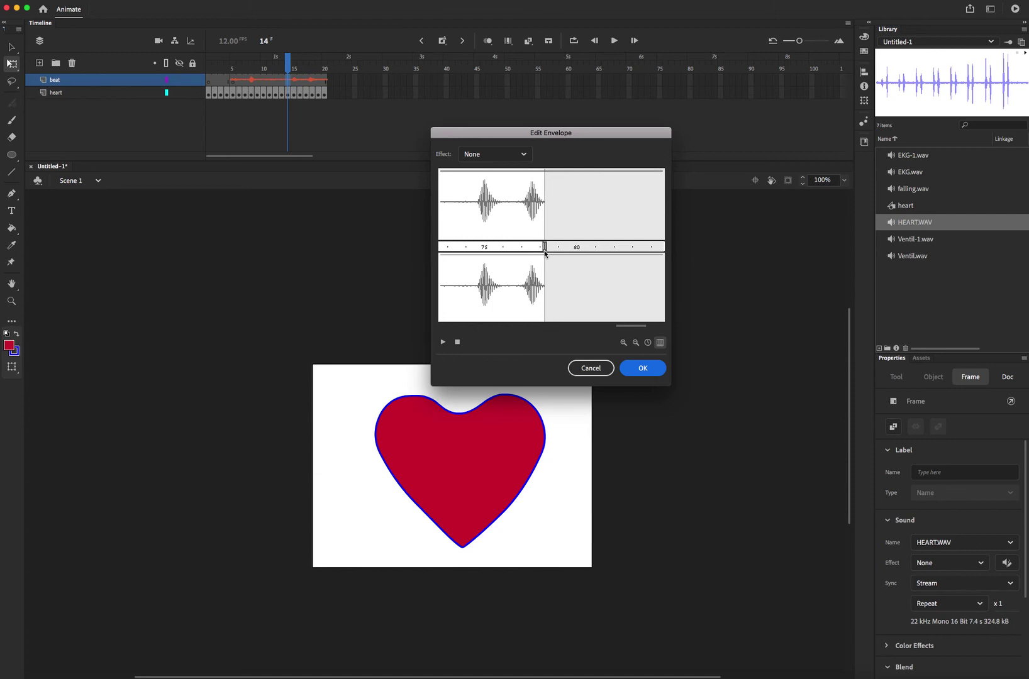
{"action": "left_click_drag", "start_coordinate": [545, 247], "coordinate": [448, 247]}
{"action": "left_click_drag", "start_coordinate": [629, 327], "coordinate": [606, 328]}
{"action": "left_click_drag", "start_coordinate": [615, 246], "coordinate": [448, 246]}
{"action": "left_click_drag", "start_coordinate": [598, 325], "coordinate": [571, 326]}
{"action": "left_click_drag", "start_coordinate": [652, 246], "coordinate": [459, 246]}
{"action": "left_click_drag", "start_coordinate": [572, 326], "coordinate": [549, 326]}
{"action": "left_click_drag", "start_coordinate": [641, 246], "coordinate": [473, 246]}
{"action": "left_click_drag", "start_coordinate": [554, 326], "coordinate": [531, 326]}
{"action": "left_click_drag", "start_coordinate": [619, 246], "coordinate": [458, 246]}
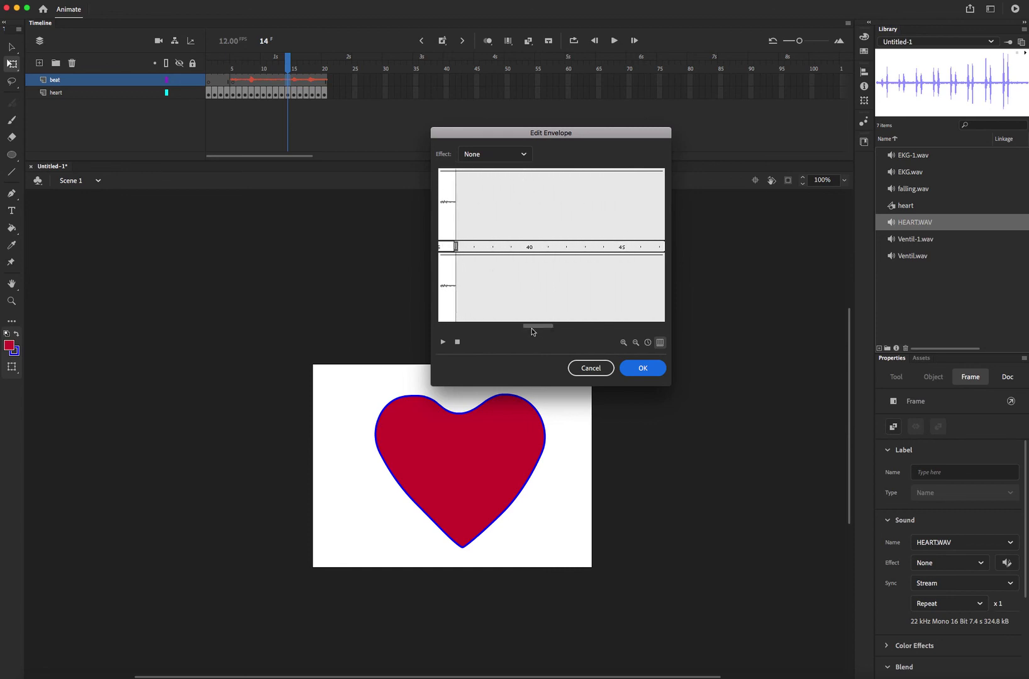
{"action": "left_click_drag", "start_coordinate": [531, 326], "coordinate": [509, 326]}
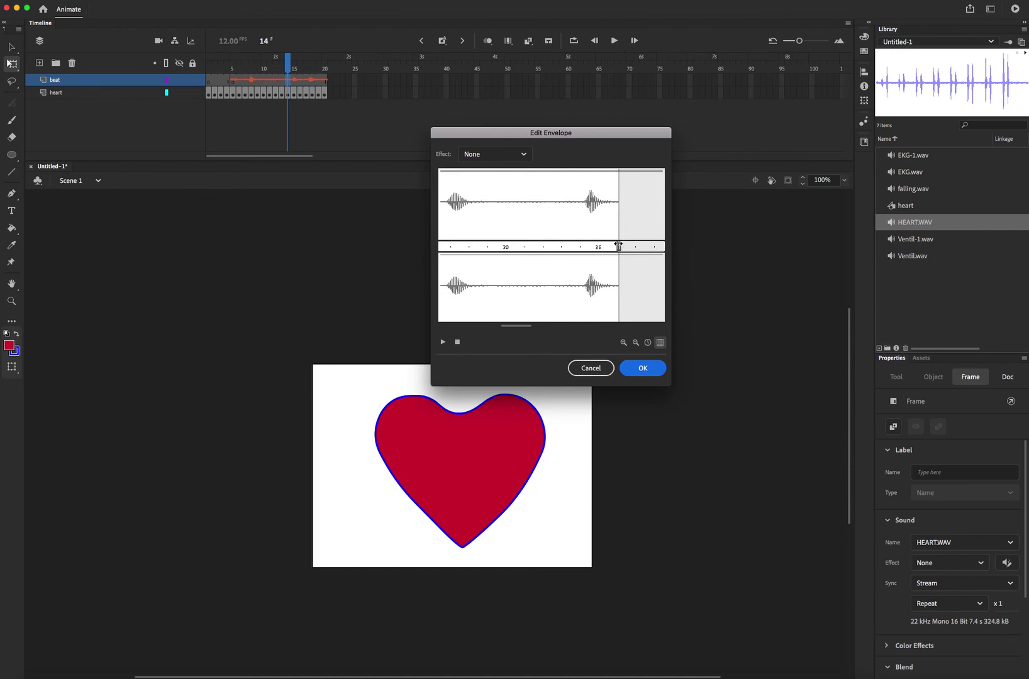
Settle HEART.WAV's end point at frame 20 and confirm the envelope
{"action": "left_click_drag", "start_coordinate": [618, 245], "coordinate": [470, 246]}
{"action": "left_click_drag", "start_coordinate": [515, 326], "coordinate": [497, 326]}
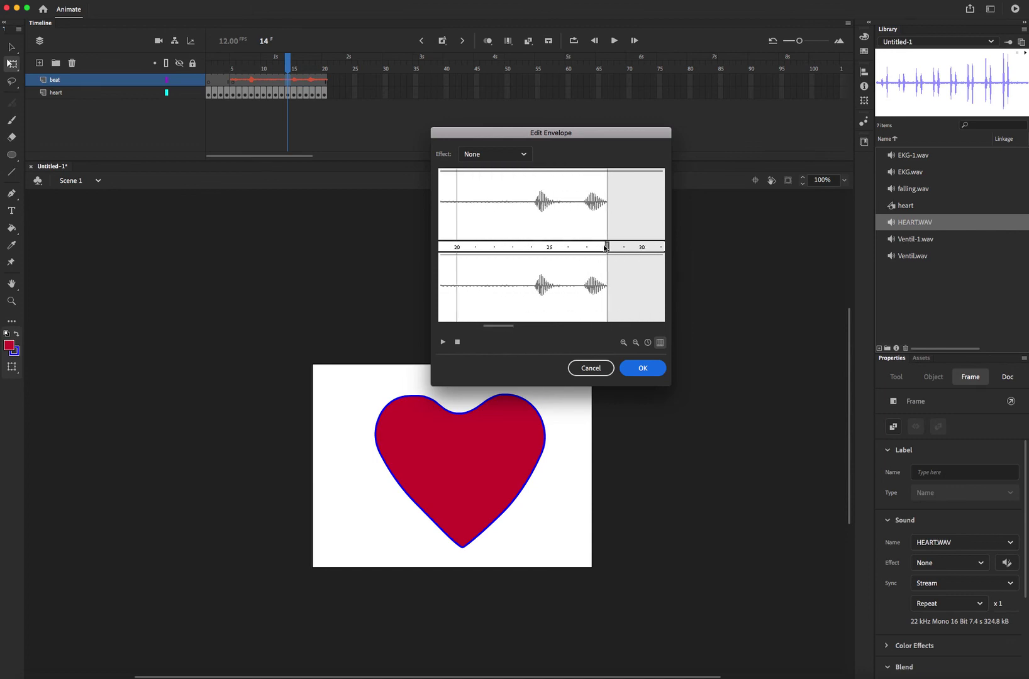
{"action": "left_click_drag", "start_coordinate": [608, 246], "coordinate": [484, 248]}
{"action": "mouse_move", "coordinate": [494, 326]}
{"action": "left_mouse_down"}
{"action": "mouse_move", "coordinate": [452, 326]}
{"action": "mouse_move", "coordinate": [490, 318]}
{"action": "left_mouse_up"}
{"action": "left_click_drag", "start_coordinate": [542, 246], "coordinate": [489, 246]}
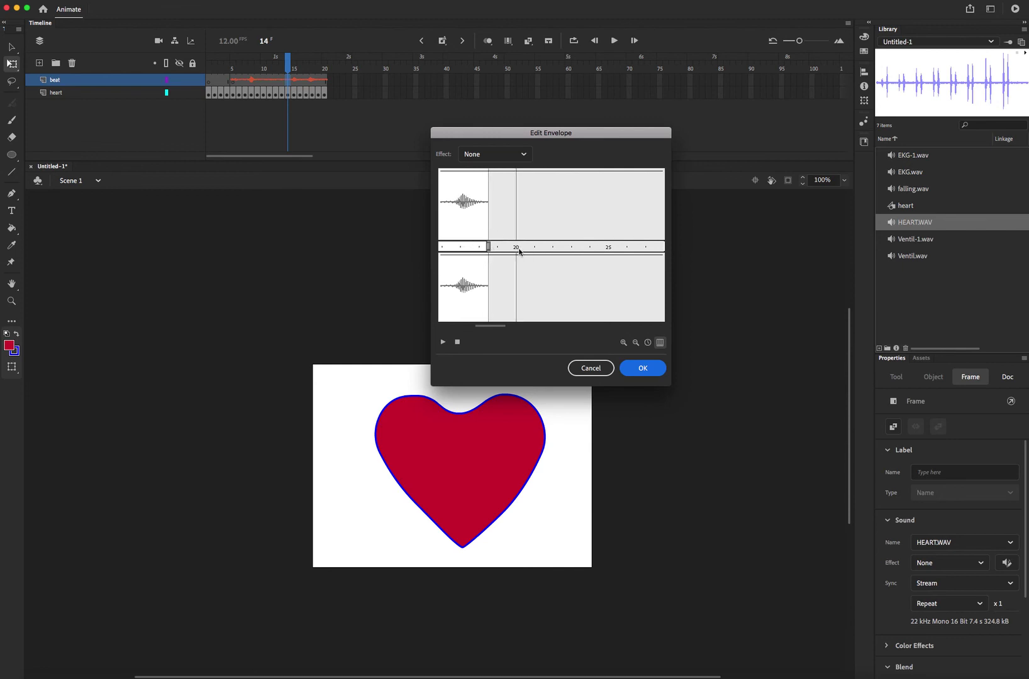
{"action": "left_click", "coordinate": [643, 368]}
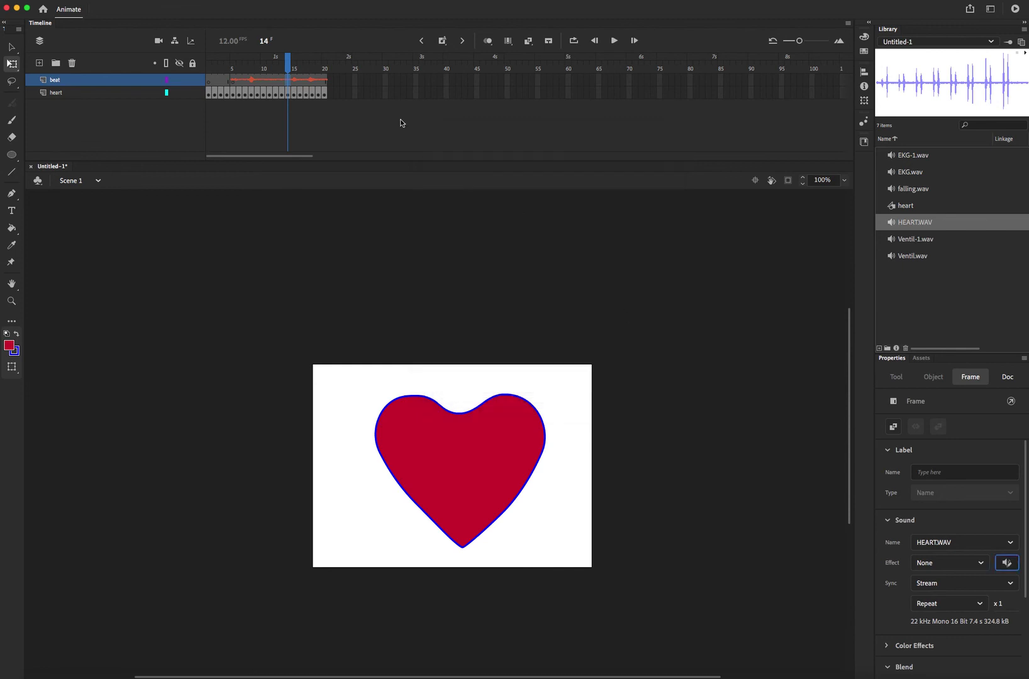
{"action": "left_click", "coordinate": [362, 80]}
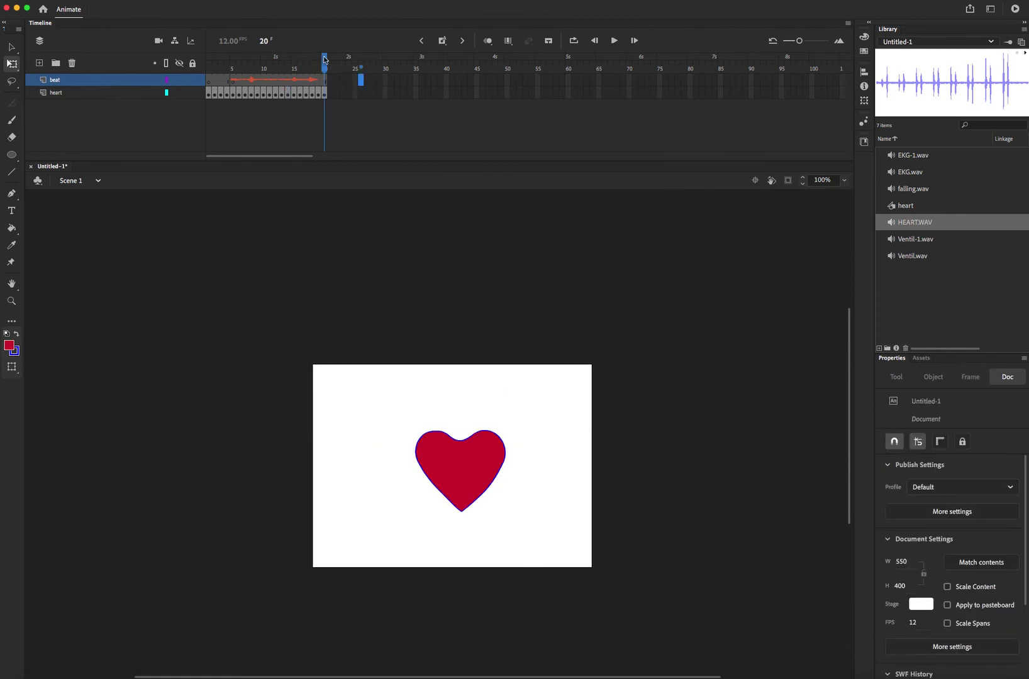
{"action": "left_click_drag", "start_coordinate": [325, 59], "coordinate": [265, 59]}
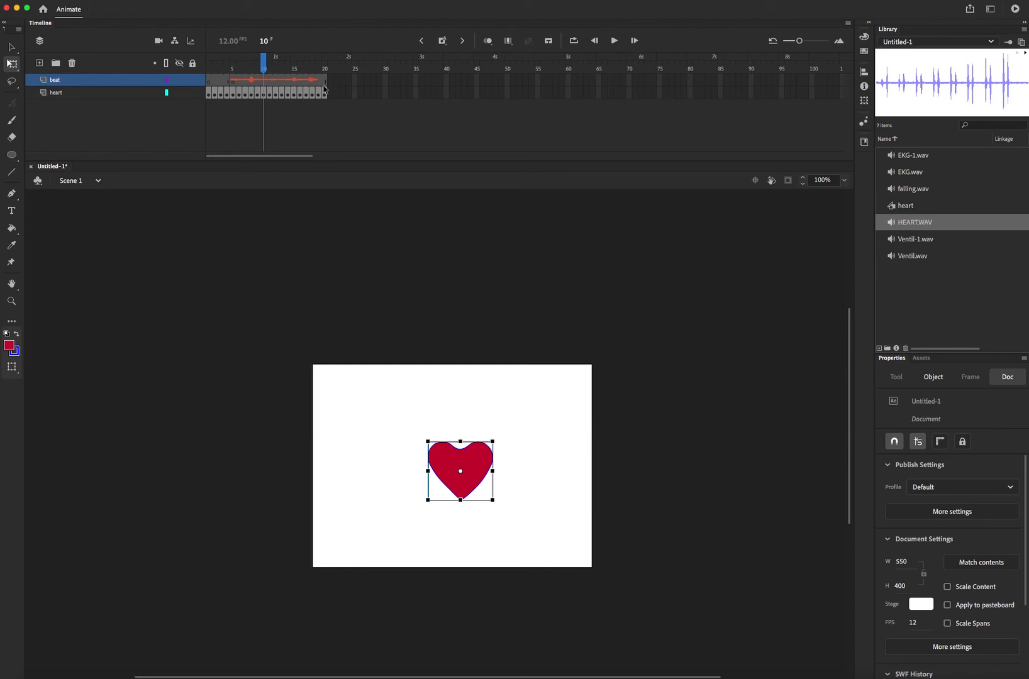
{"action": "key", "text": "super+Return"}
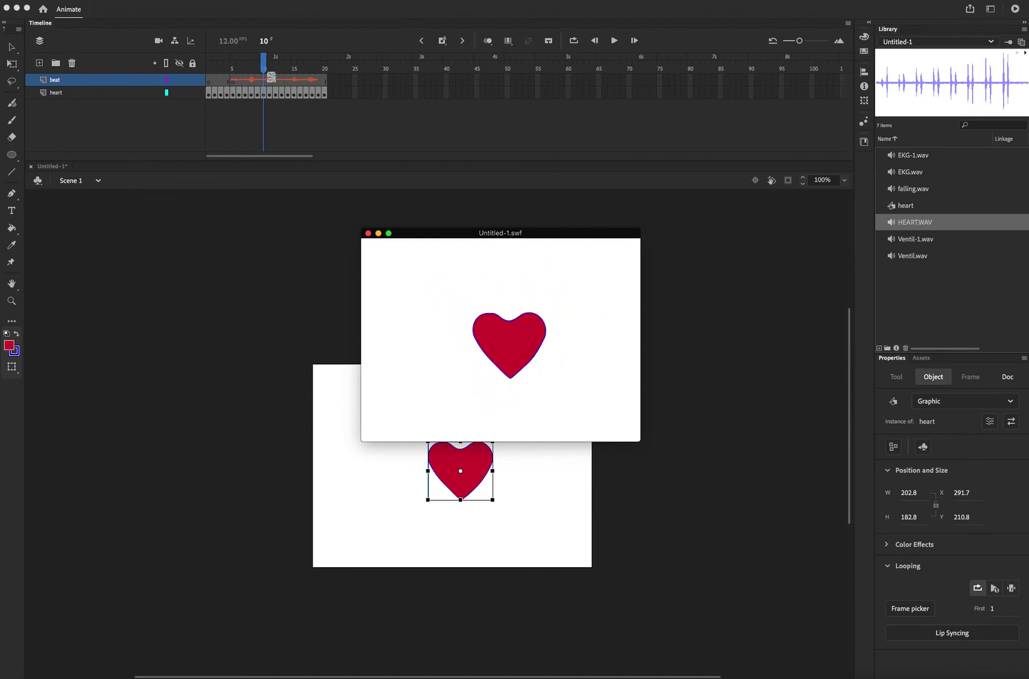
{"action": "left_click", "coordinate": [368, 233]}
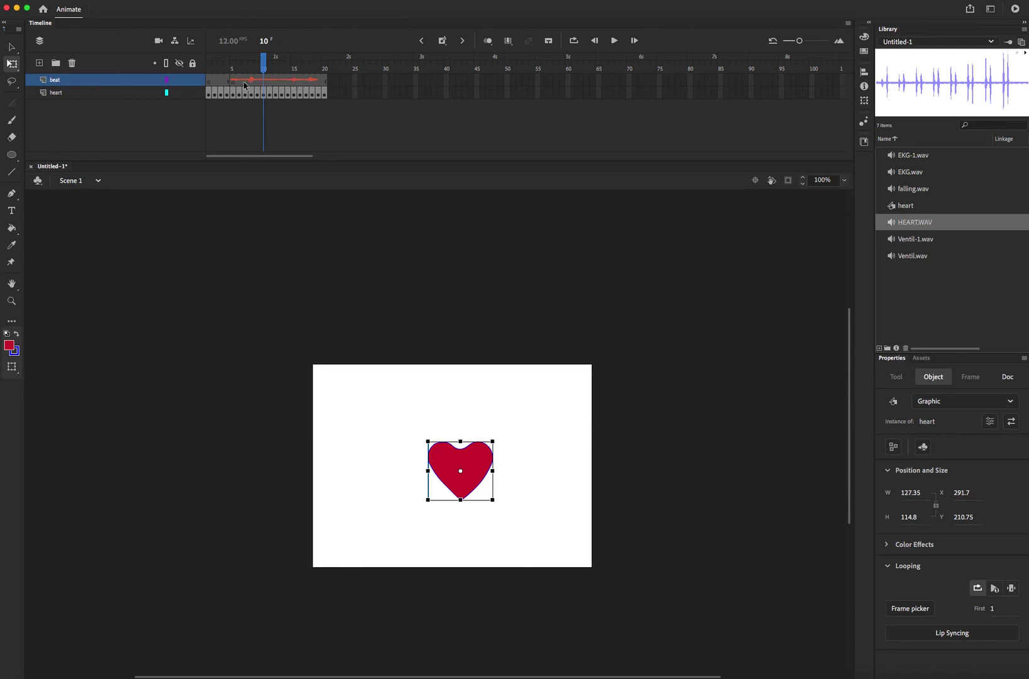
{"action": "left_click", "coordinate": [39, 63]}
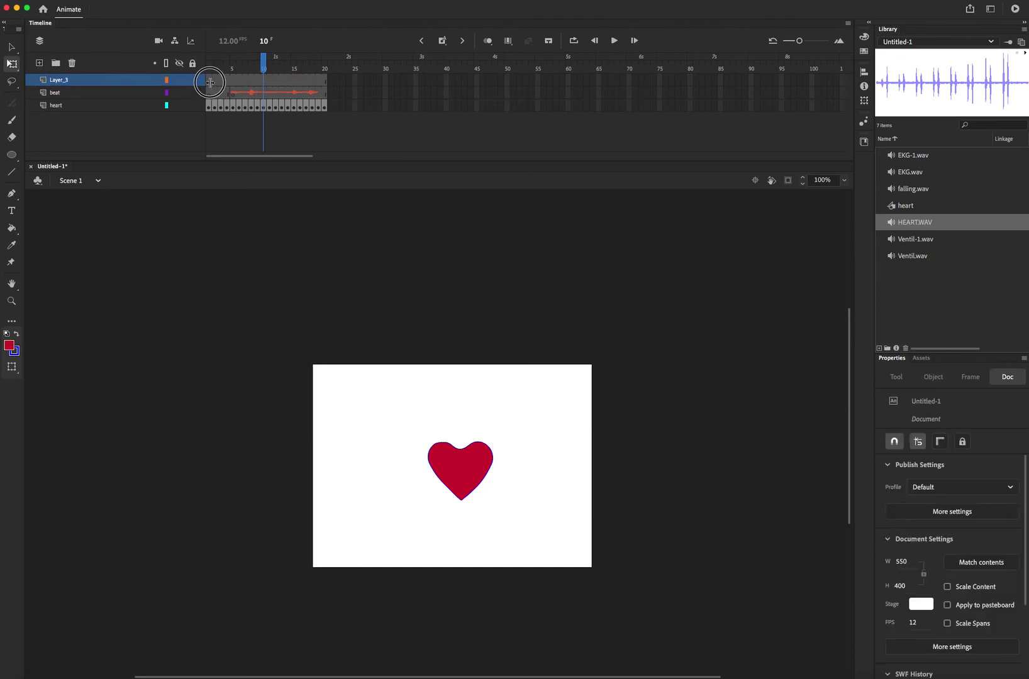
Preview Ventil.wav and EKG.wav, then drop EKG.wav onto frame 1 of Layer_3
{"action": "left_click", "coordinate": [210, 81]}
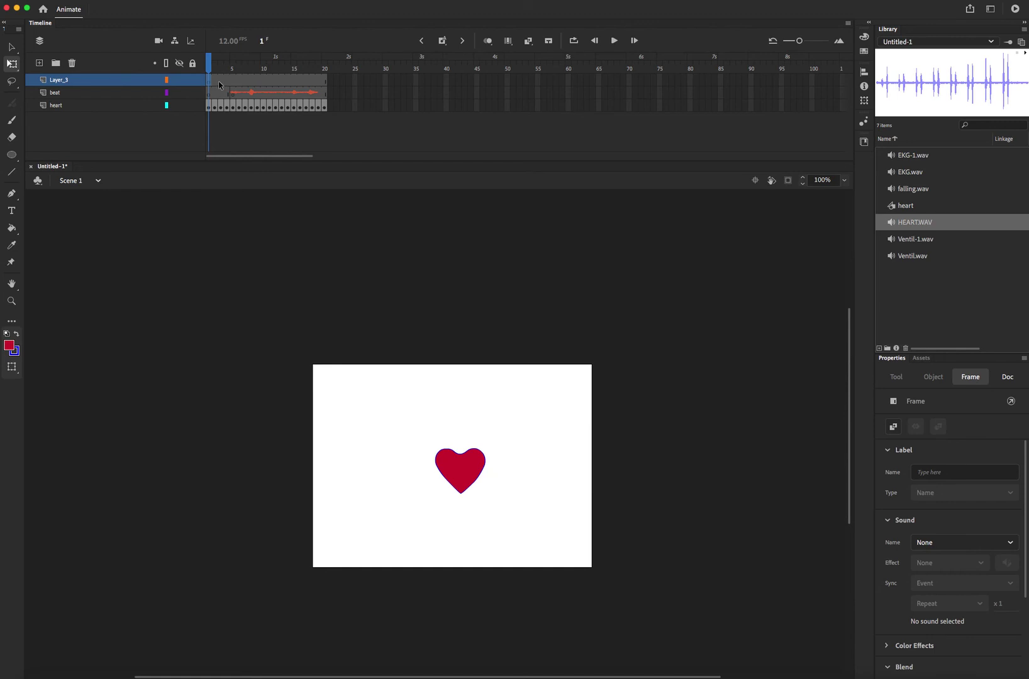
{"action": "left_click", "coordinate": [924, 258]}
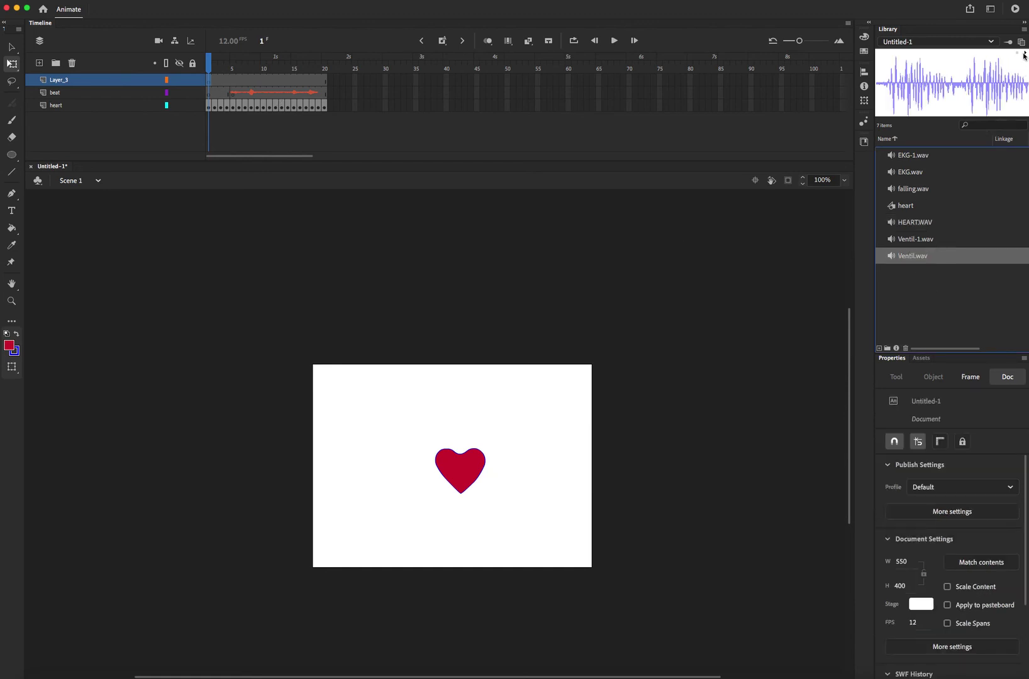
{"action": "left_click", "coordinate": [913, 176]}
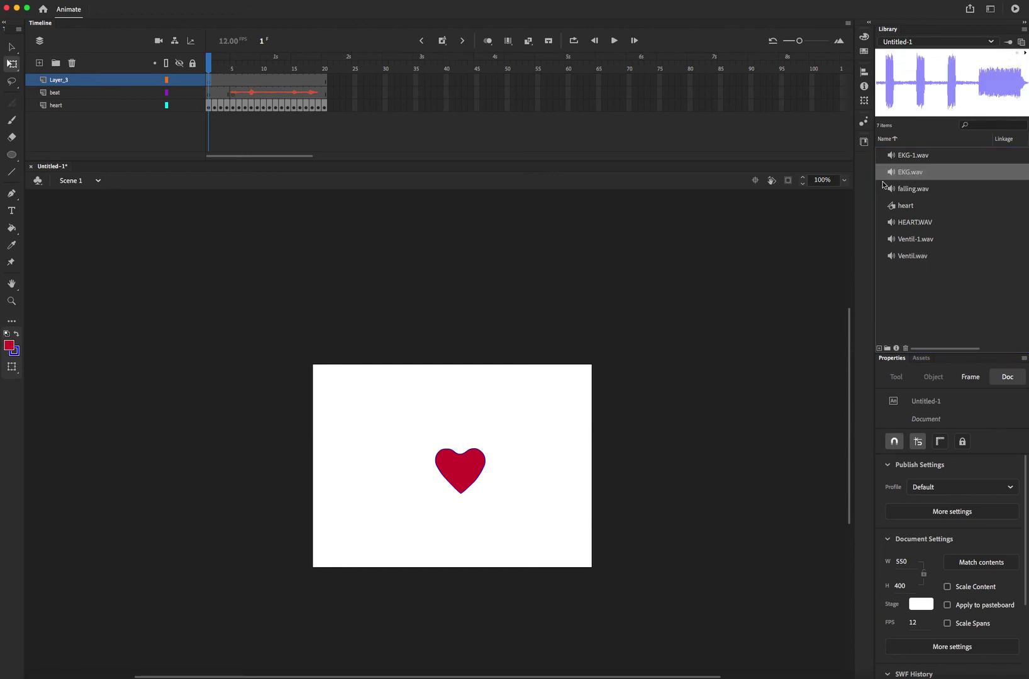
{"action": "left_click_drag", "start_coordinate": [916, 177], "coordinate": [456, 401]}
{"action": "left_click", "coordinate": [304, 82]}
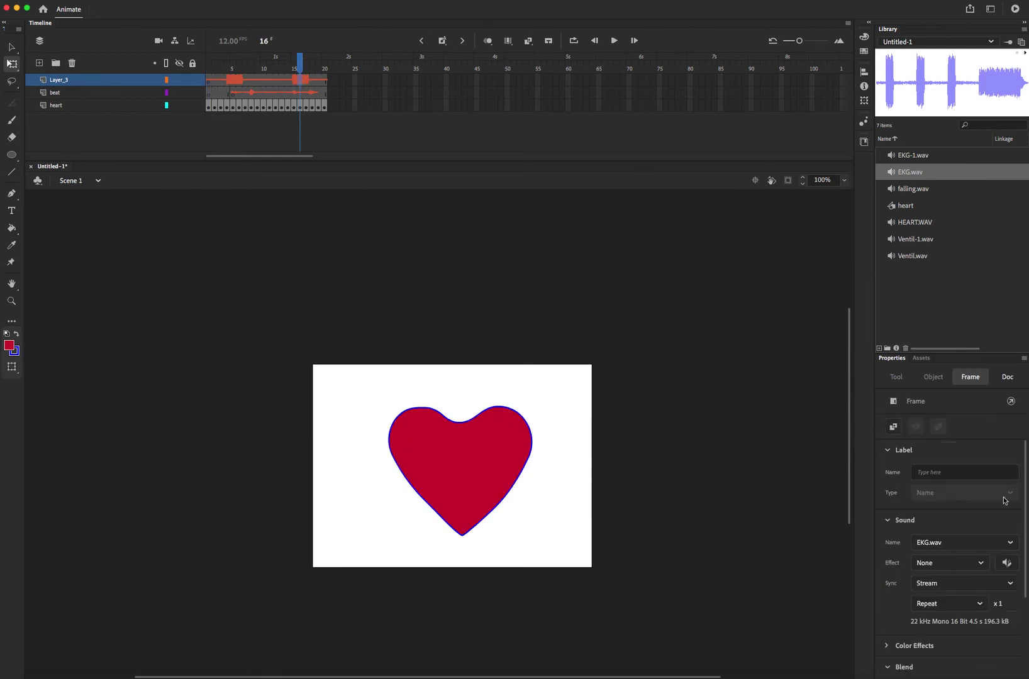
In EKG.wav's envelope editor, set the timeline to frames, trim the silent start and pull the end earlier
{"action": "left_click", "coordinate": [1006, 563]}
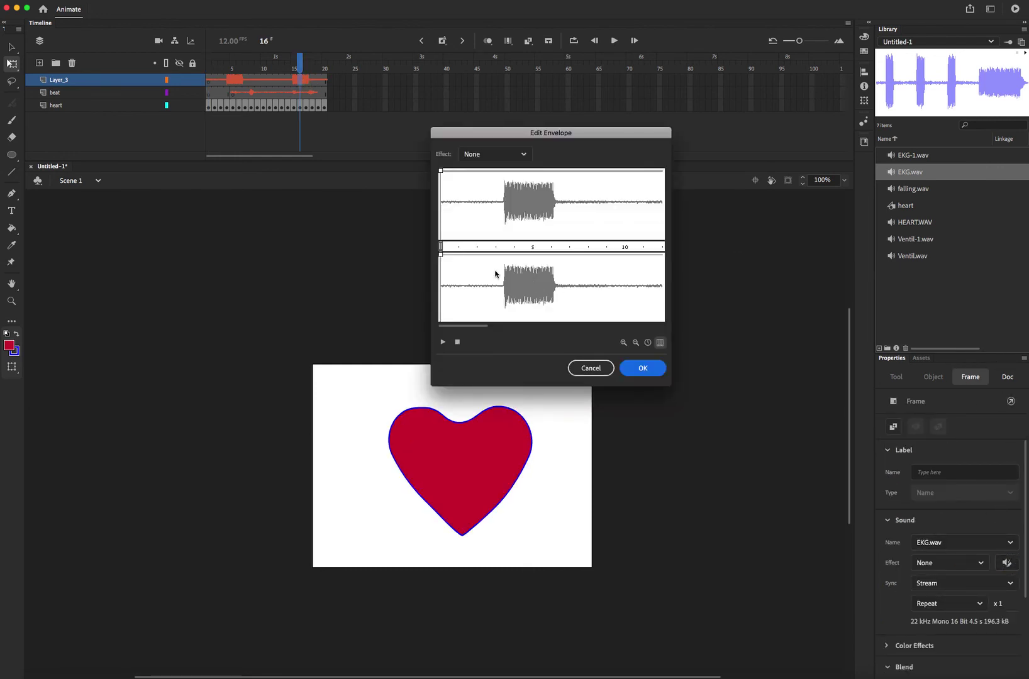
{"action": "left_click", "coordinate": [660, 342]}
{"action": "left_click_drag", "start_coordinate": [441, 247], "coordinate": [498, 245]}
{"action": "left_click_drag", "start_coordinate": [463, 325], "coordinate": [646, 326]}
{"action": "left_click_drag", "start_coordinate": [615, 247], "coordinate": [443, 247]}
Cut the EKG sound's end back to just after its first burst, near frame 5, and apply
{"action": "left_click", "coordinate": [623, 343]}
{"action": "left_click", "coordinate": [636, 343]}
{"action": "left_click", "coordinate": [636, 343]}
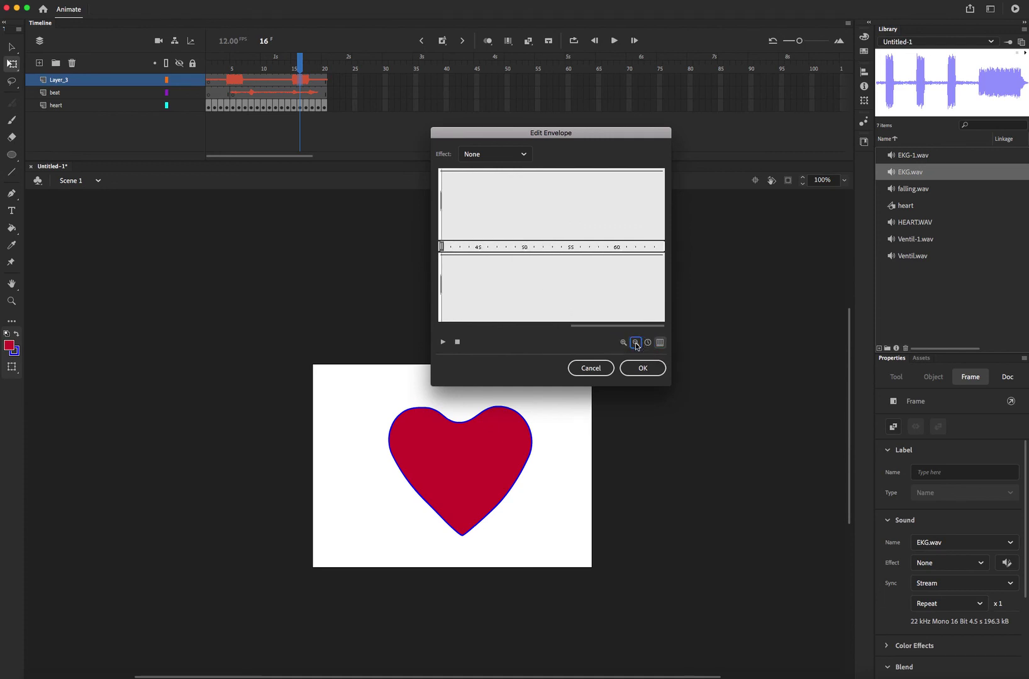
{"action": "left_click_drag", "start_coordinate": [600, 326], "coordinate": [580, 327]}
{"action": "left_click_drag", "start_coordinate": [515, 247], "coordinate": [456, 247]}
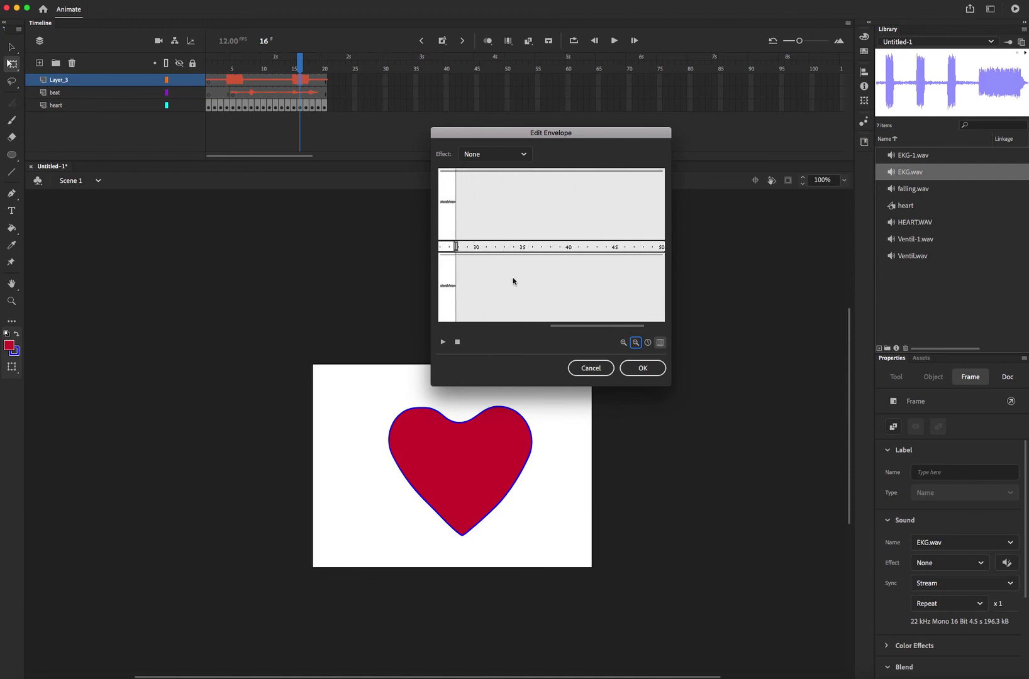
{"action": "left_click", "coordinate": [635, 343]}
{"action": "left_click_drag", "start_coordinate": [567, 326], "coordinate": [517, 326]}
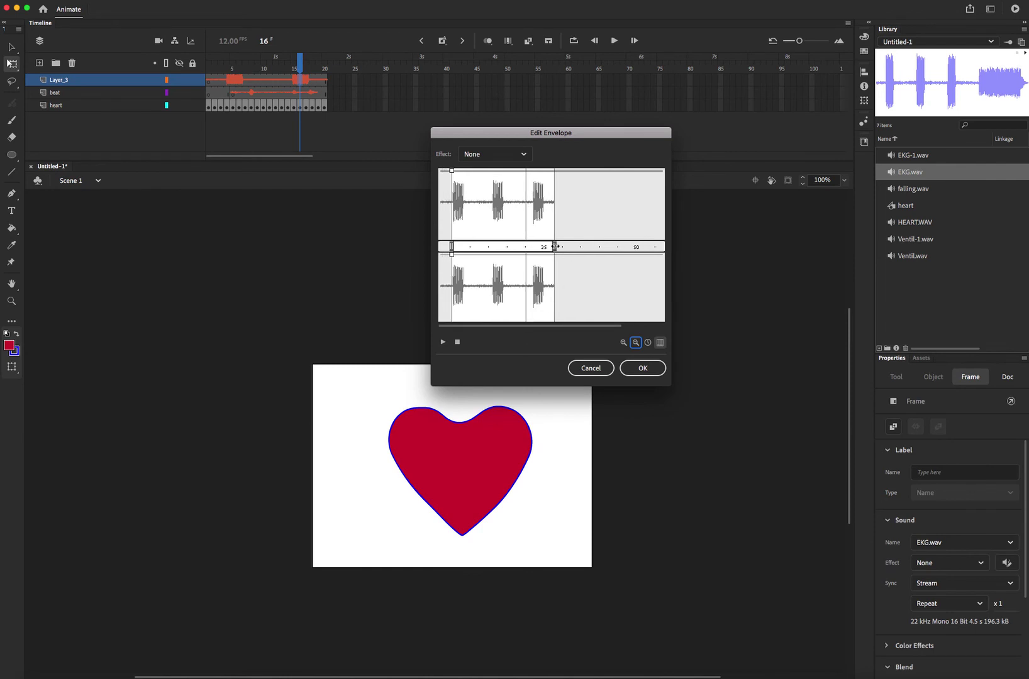
{"action": "left_click_drag", "start_coordinate": [555, 247], "coordinate": [487, 244]}
{"action": "left_click", "coordinate": [622, 343]}
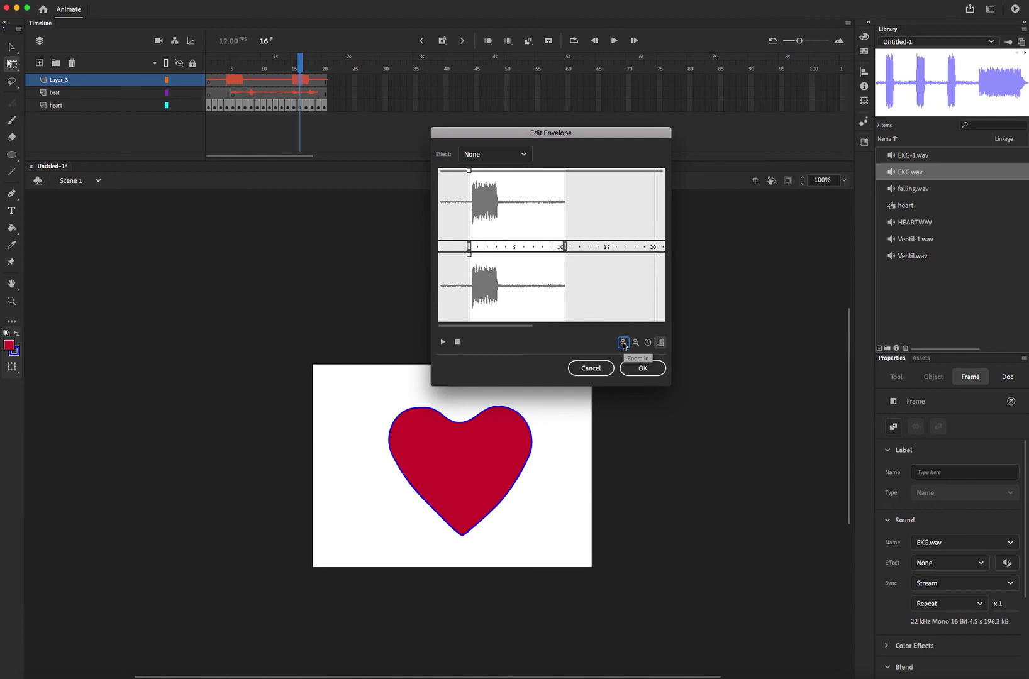
{"action": "left_click_drag", "start_coordinate": [565, 246], "coordinate": [515, 246]}
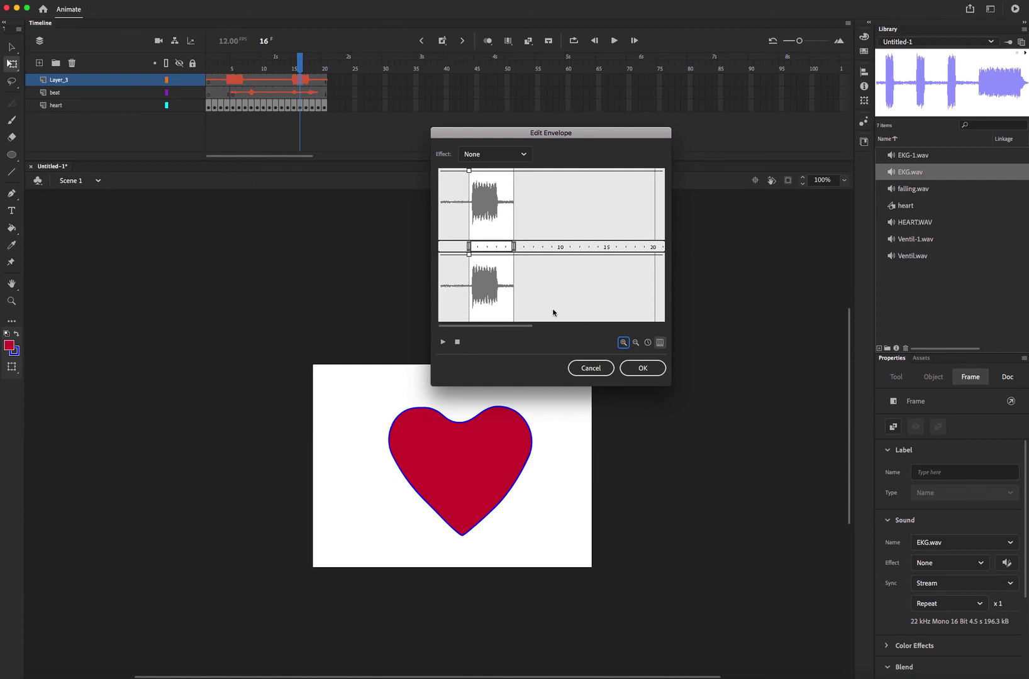
{"action": "left_click", "coordinate": [643, 368]}
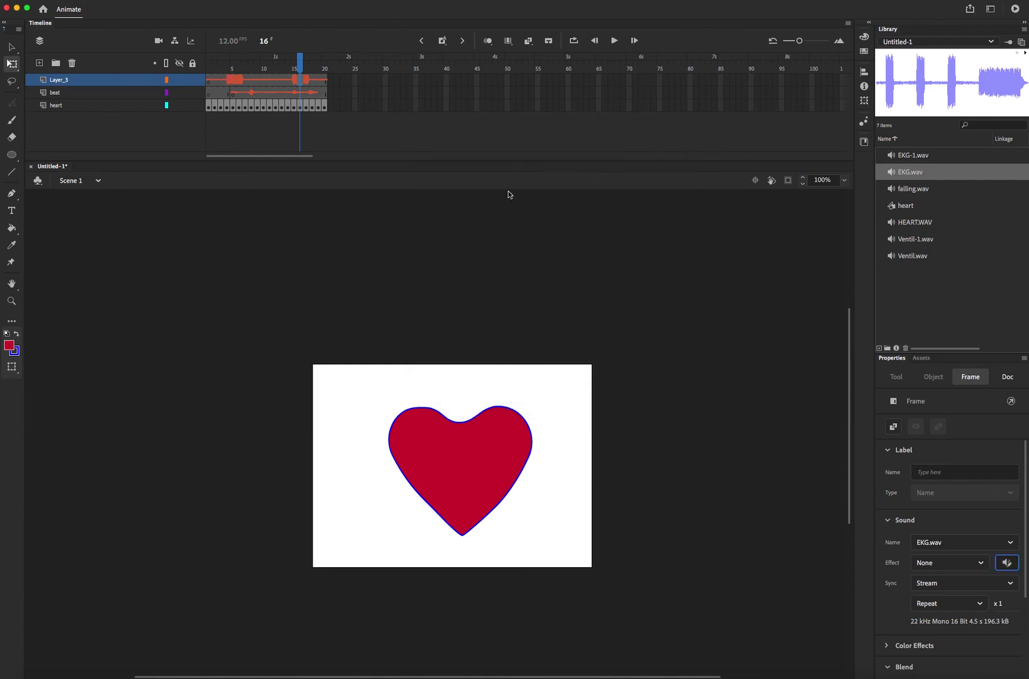
Test-play the movie with both sounds, then start renaming Layer_3, beginning with 'e'
{"action": "left_click", "coordinate": [364, 93]}
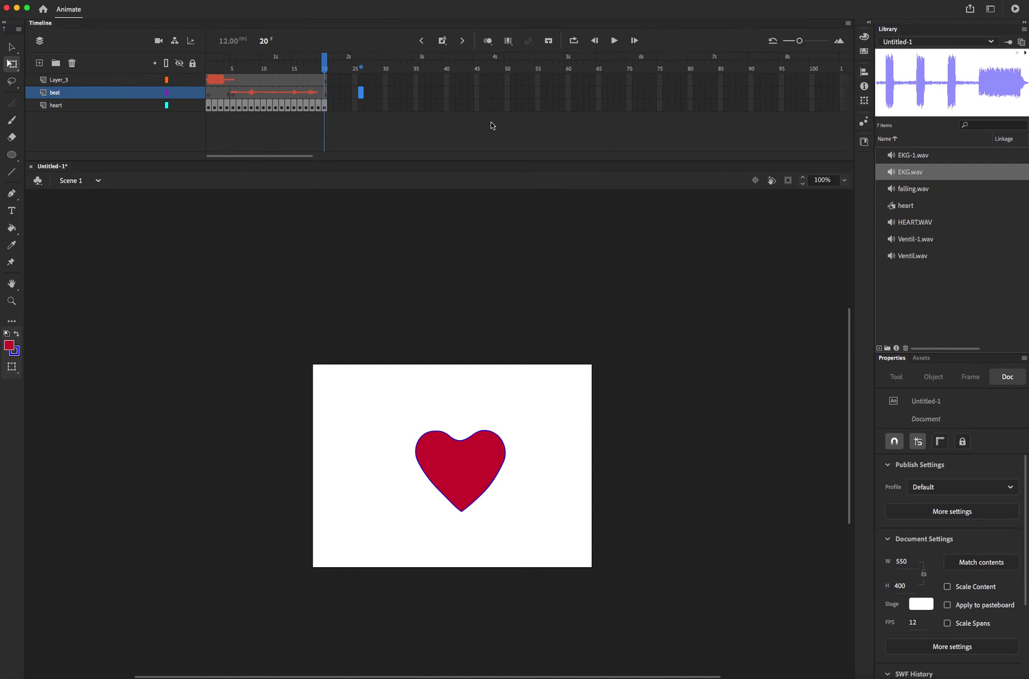
{"action": "key", "text": "super+Return"}
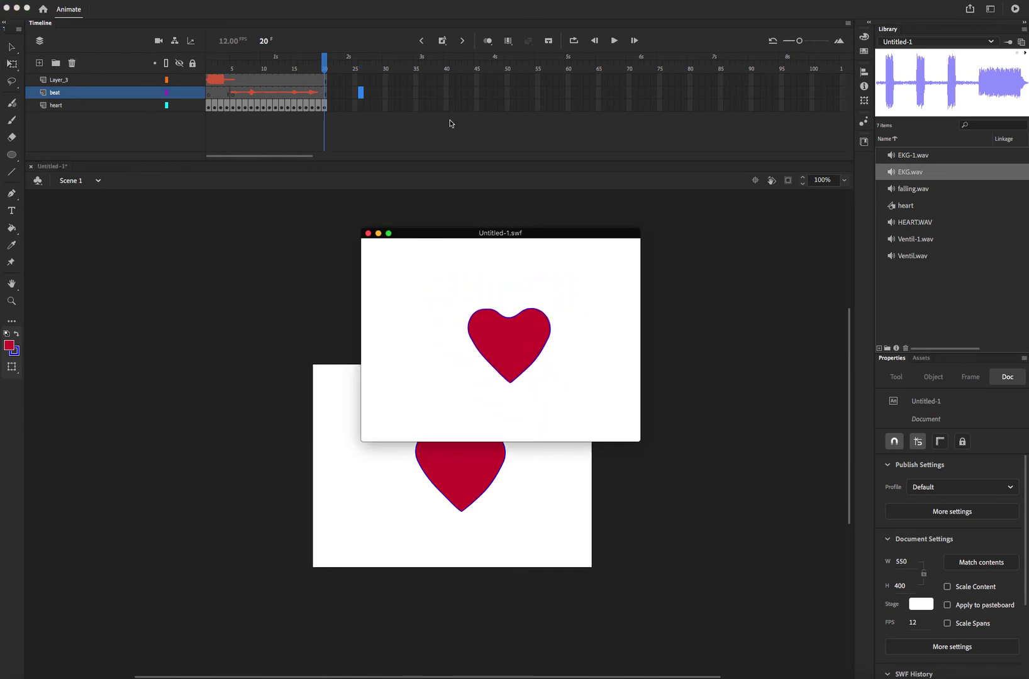
{"action": "left_click", "coordinate": [368, 234]}
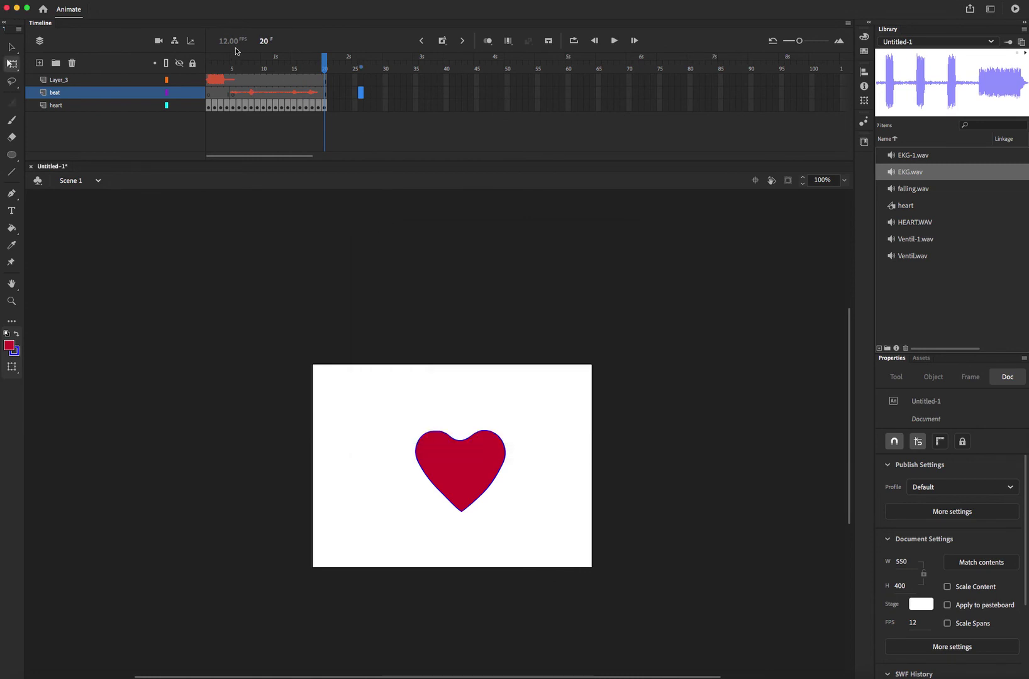
{"action": "double_click", "coordinate": [59, 80]}
{"action": "type", "text": "ek"}
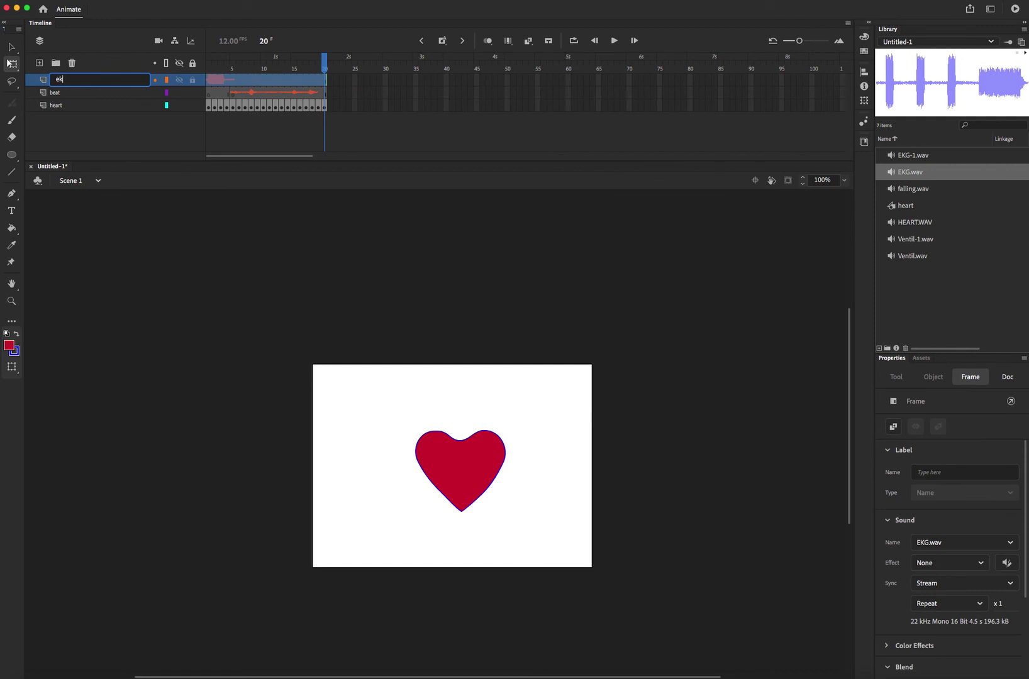